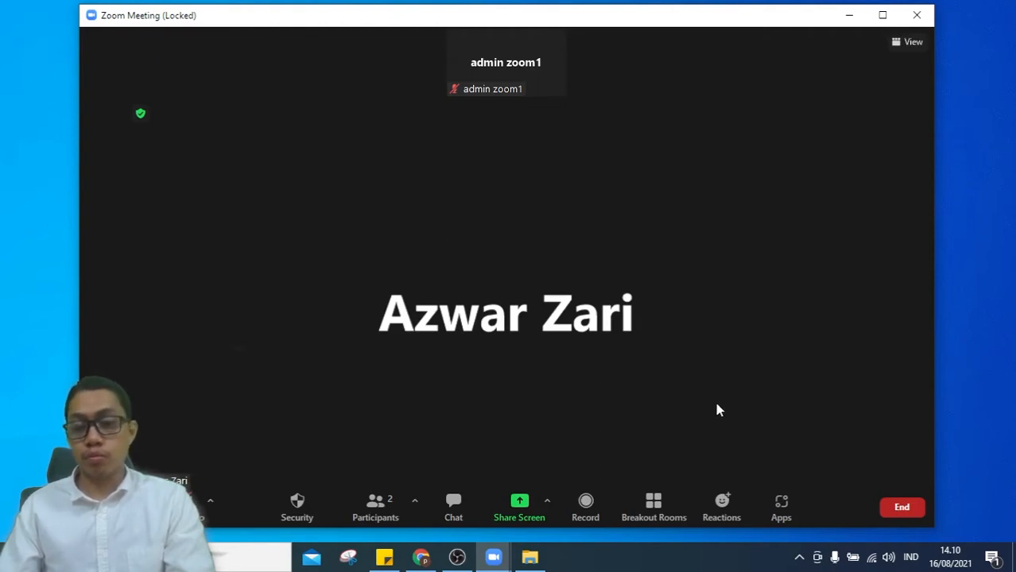
- Start the breakout room setup for the meeting and set the number of rooms to 2
left_click(655, 504)
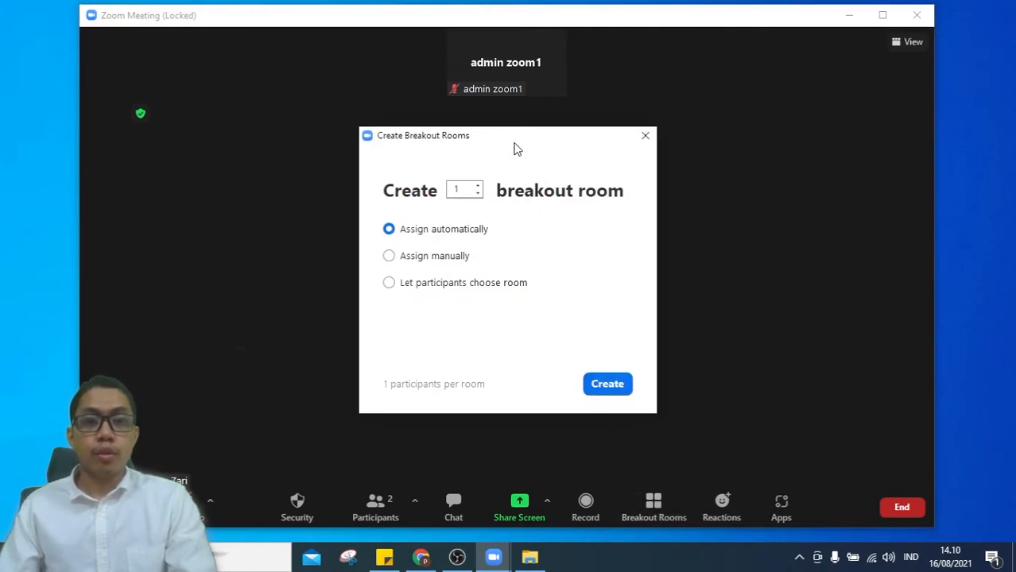
left_click_drag(513, 143, 503, 134)
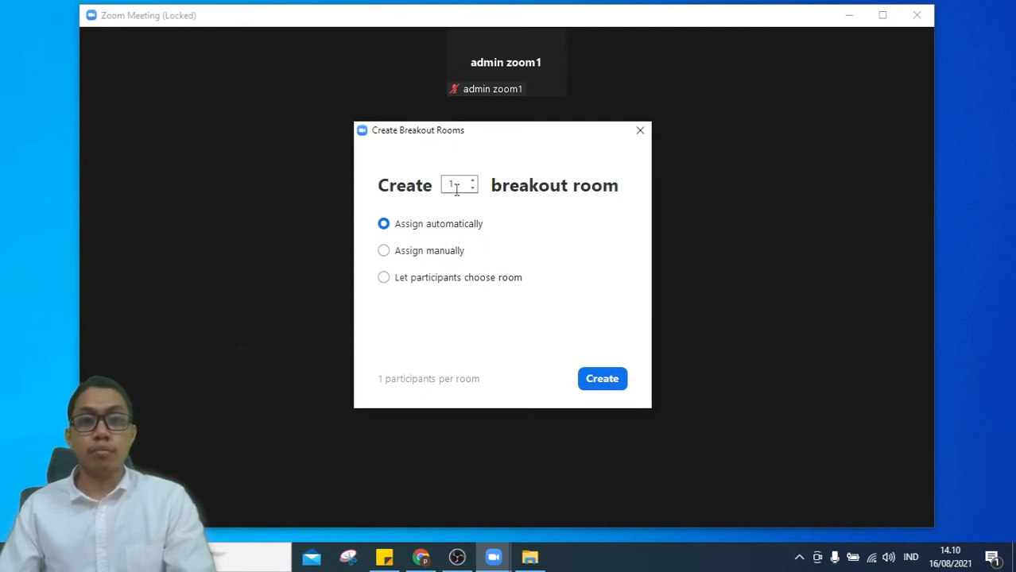
left_click_drag(455, 187, 435, 185)
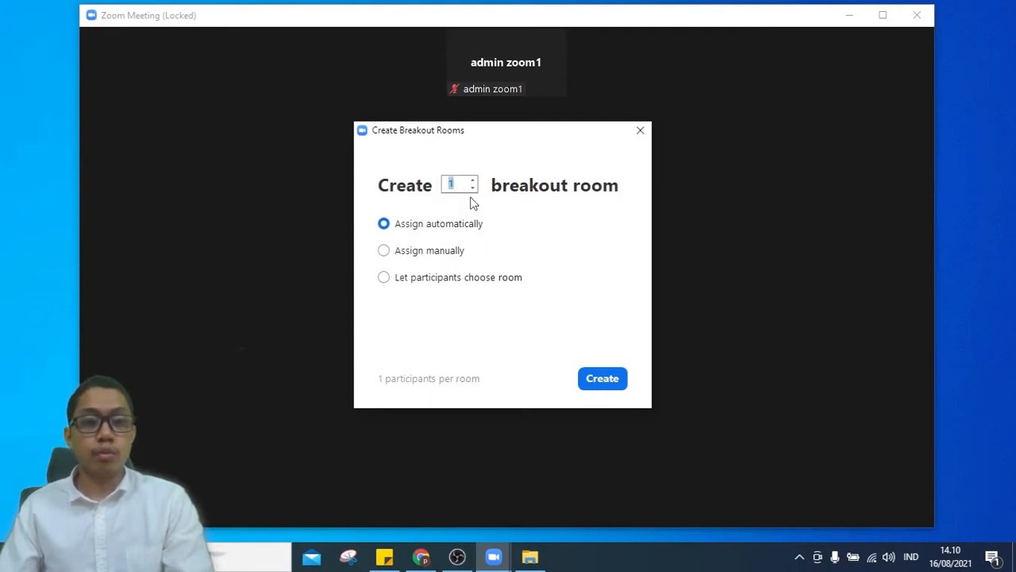
type("2")
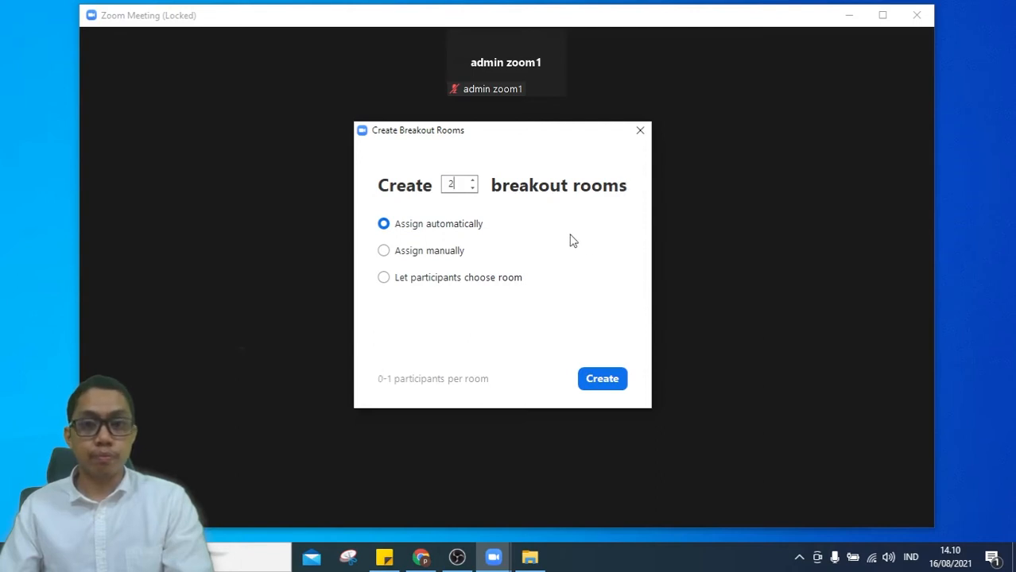
left_click(485, 254)
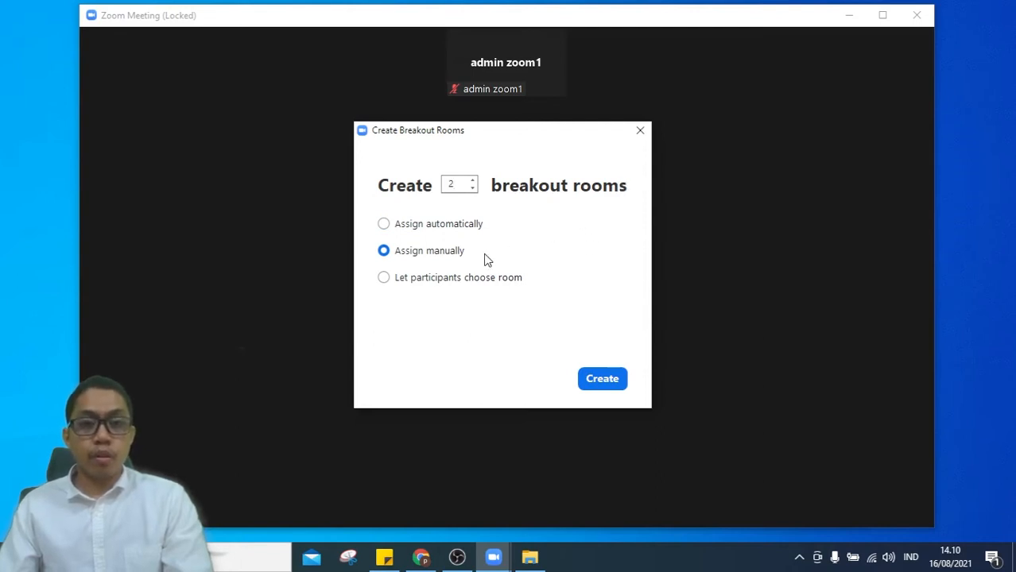
left_click(430, 291)
left_click(471, 254)
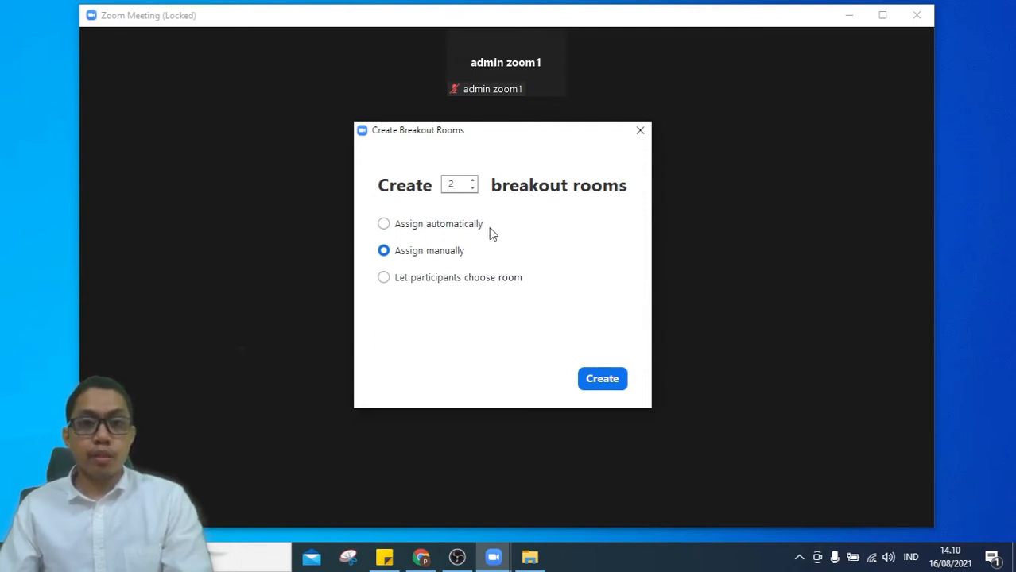
left_click(491, 232)
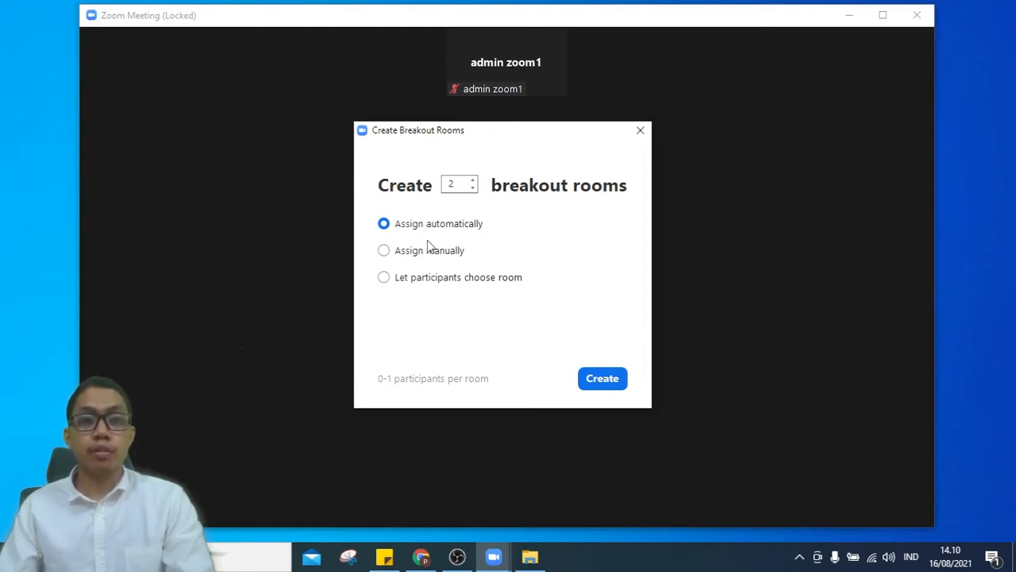
left_click(393, 254)
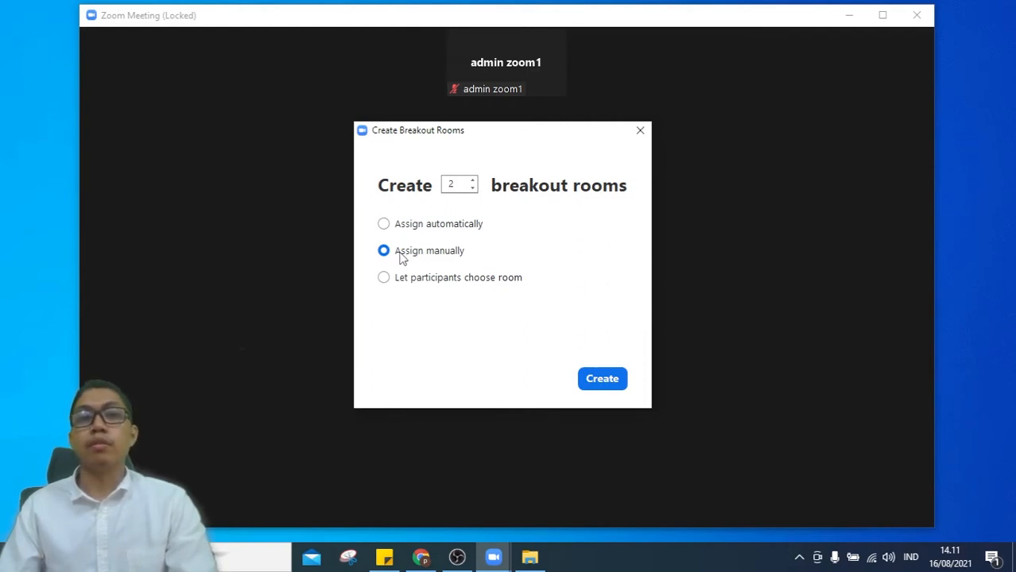
left_click(386, 278)
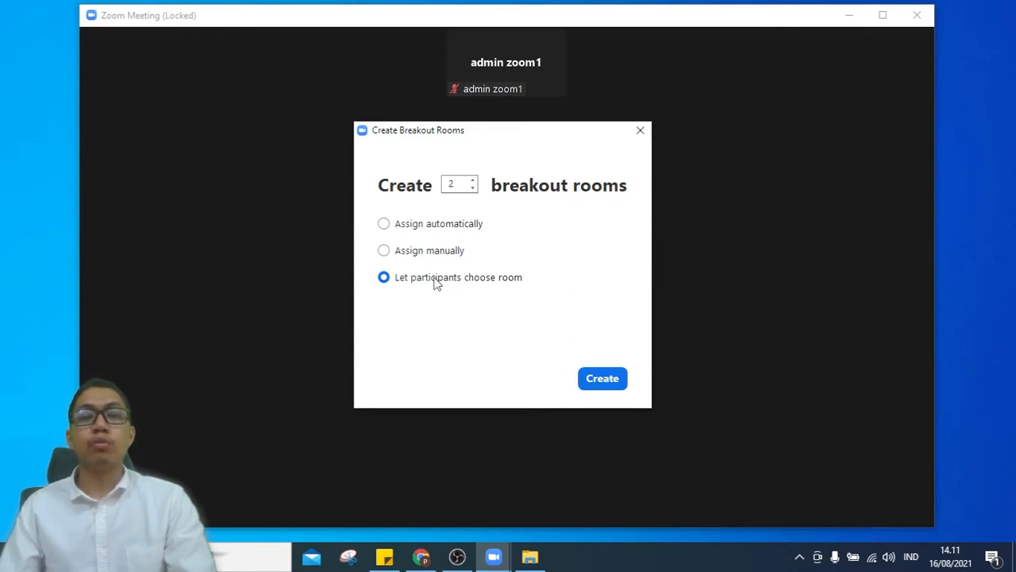
- Choose automatic participant assignment and create the breakout rooms
left_click(386, 225)
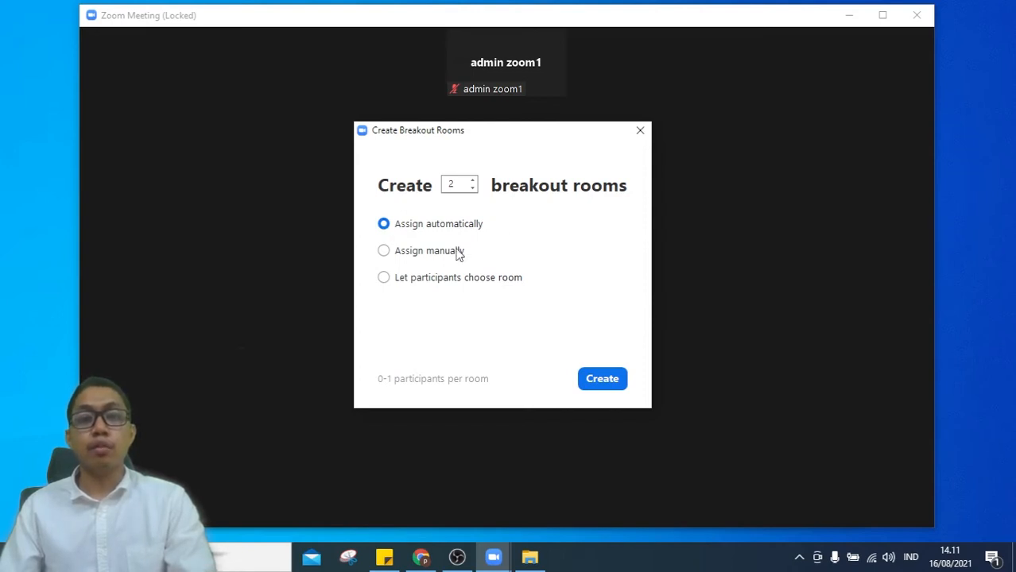
left_click(601, 379)
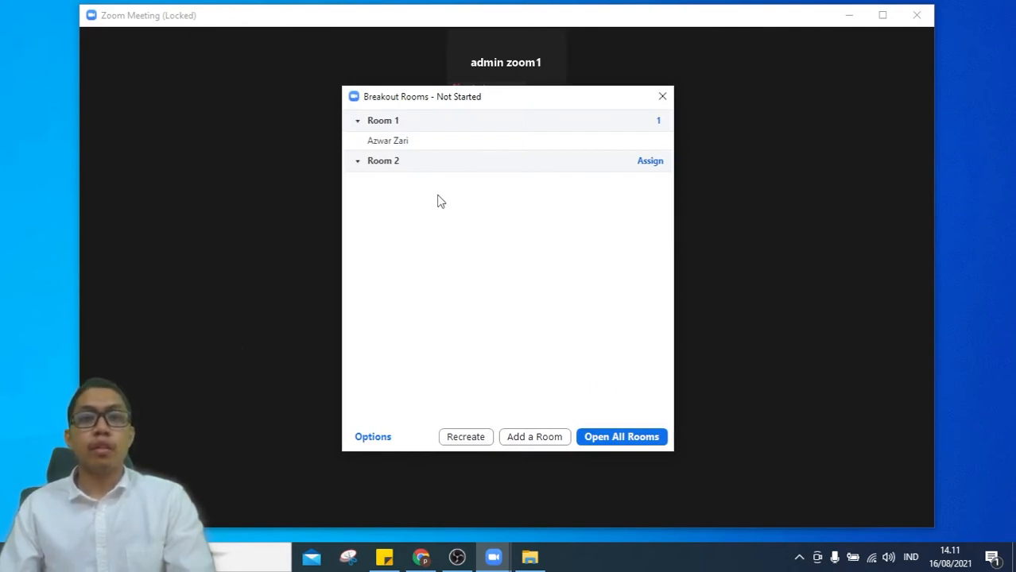
- Rename the breakout room Room 1 as "Kelompok 1"
mouse_move(410, 146)
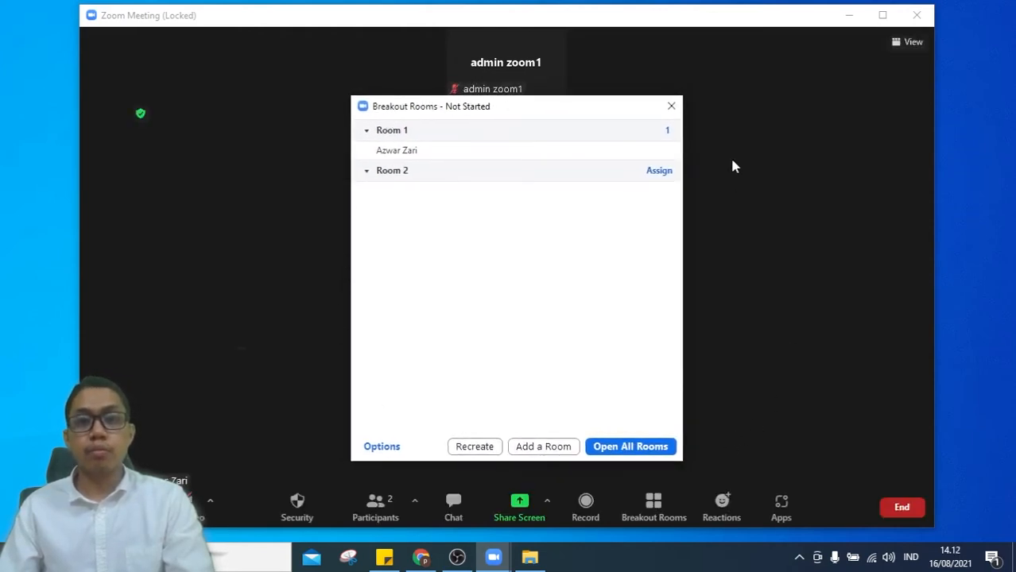
mouse_move(471, 135)
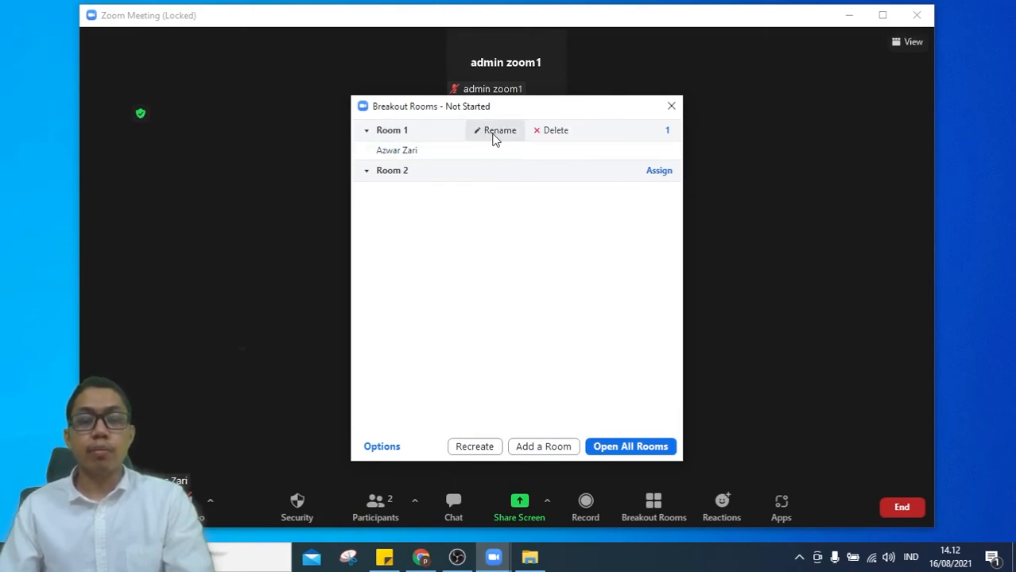
left_click(492, 133)
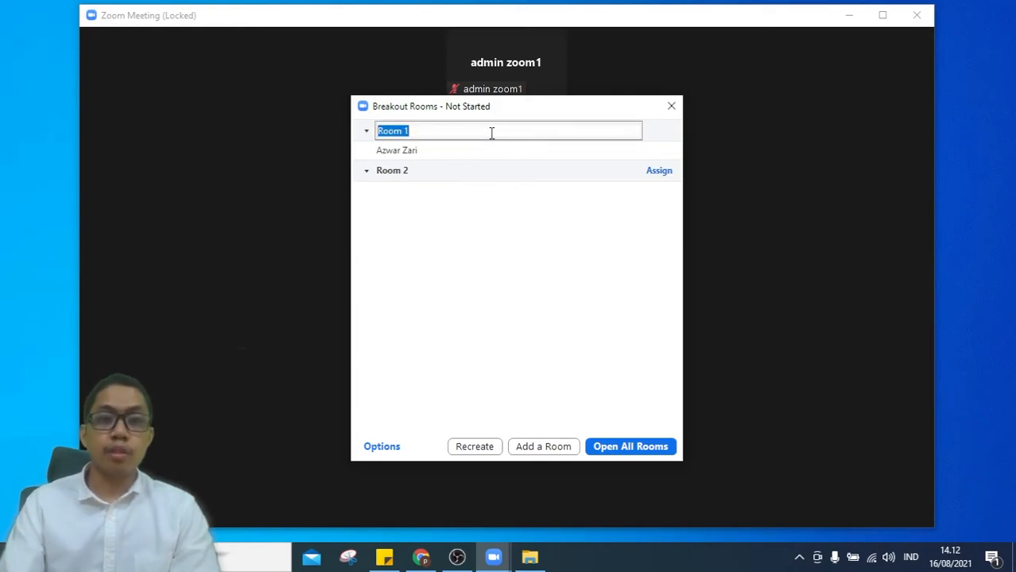
type("Kelom")
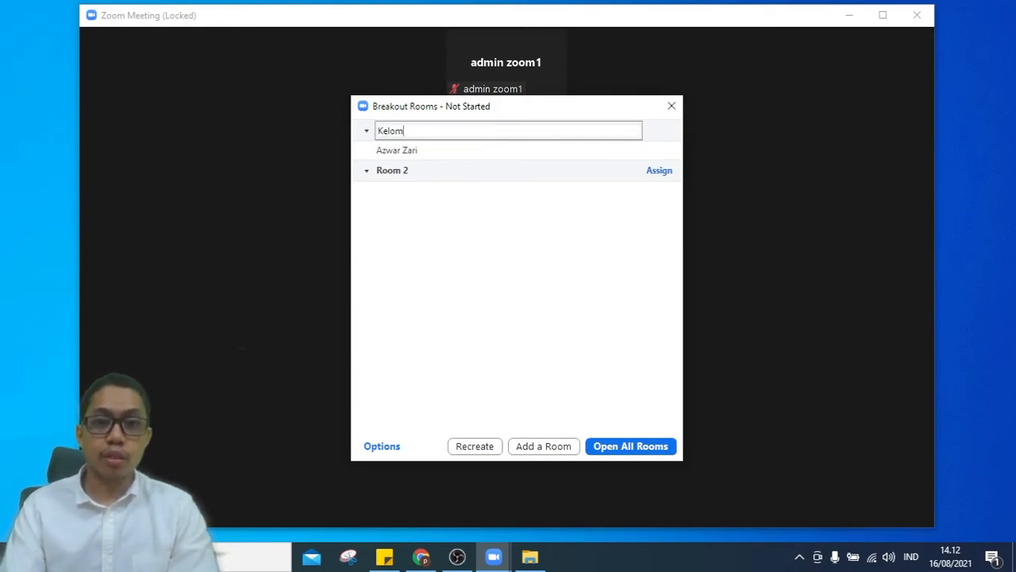
type("pok 1")
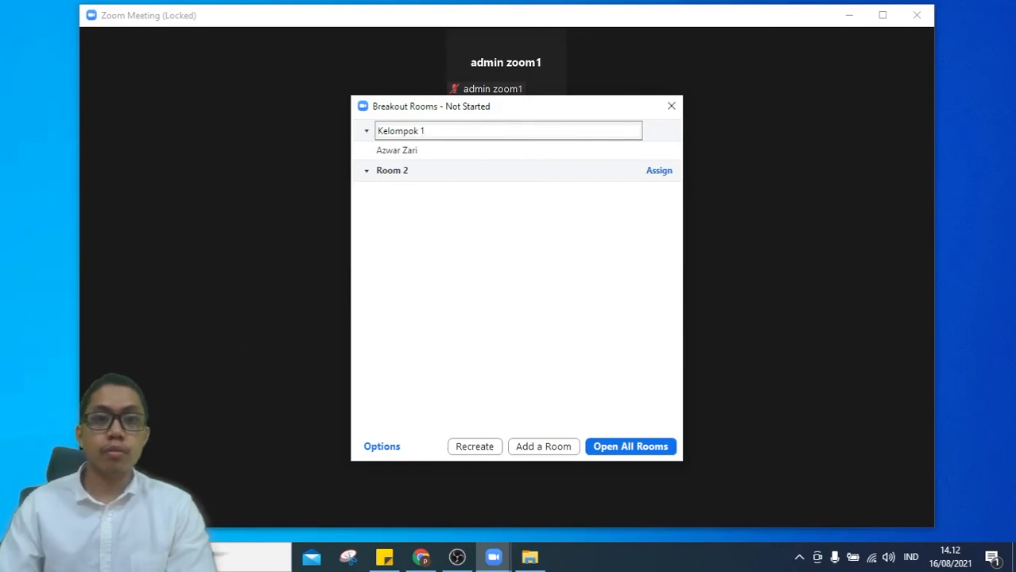
left_click(480, 241)
- Rename the breakout room Room 2 as "Kelompok 2"
mouse_move(438, 169)
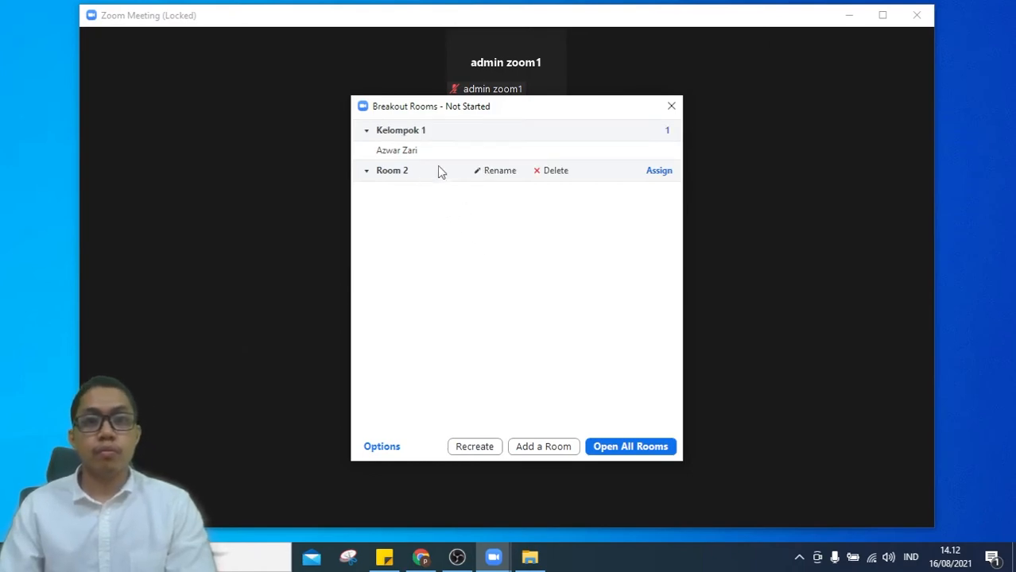
left_click(494, 172)
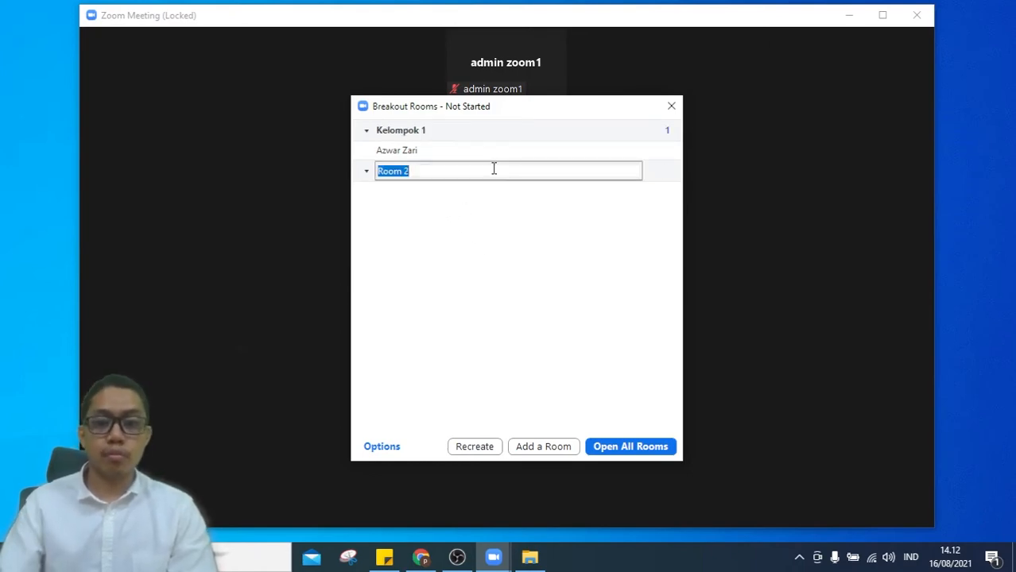
type("Ke")
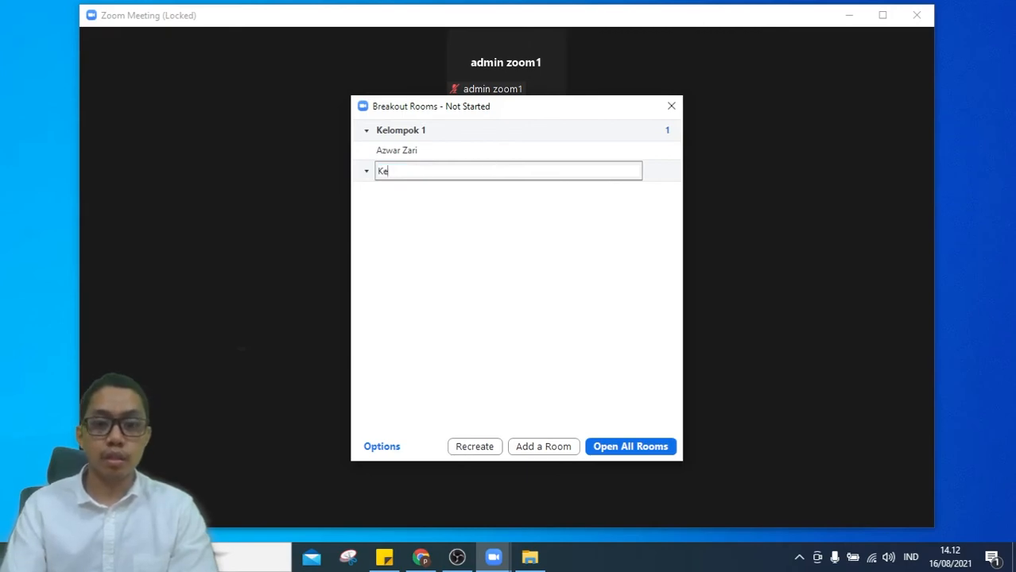
type("lompok 2")
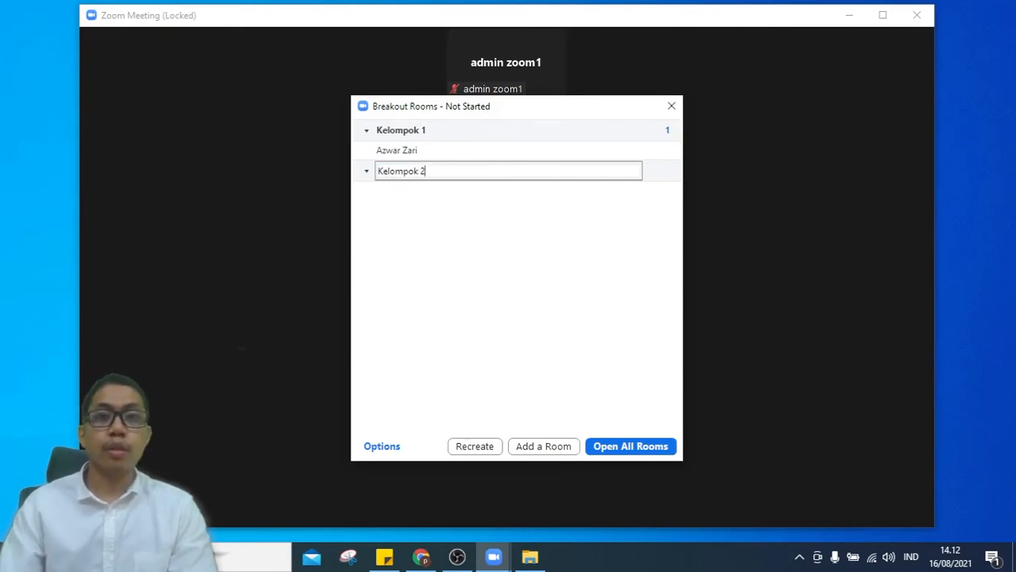
key("Return")
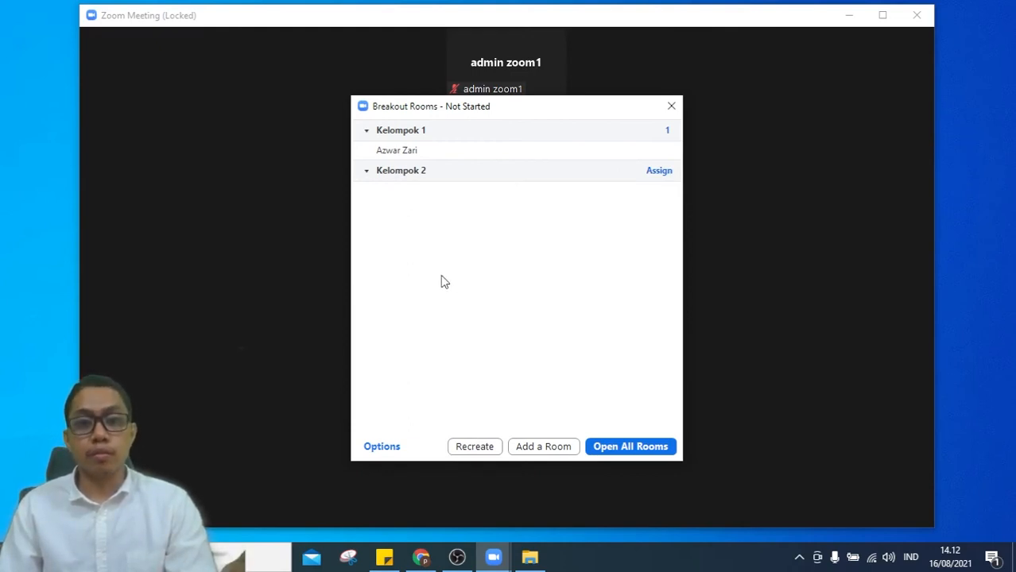
- Collapse the participant lists of Kelompok 1 and Kelompok 2 and add three more breakout rooms
mouse_move(368, 178)
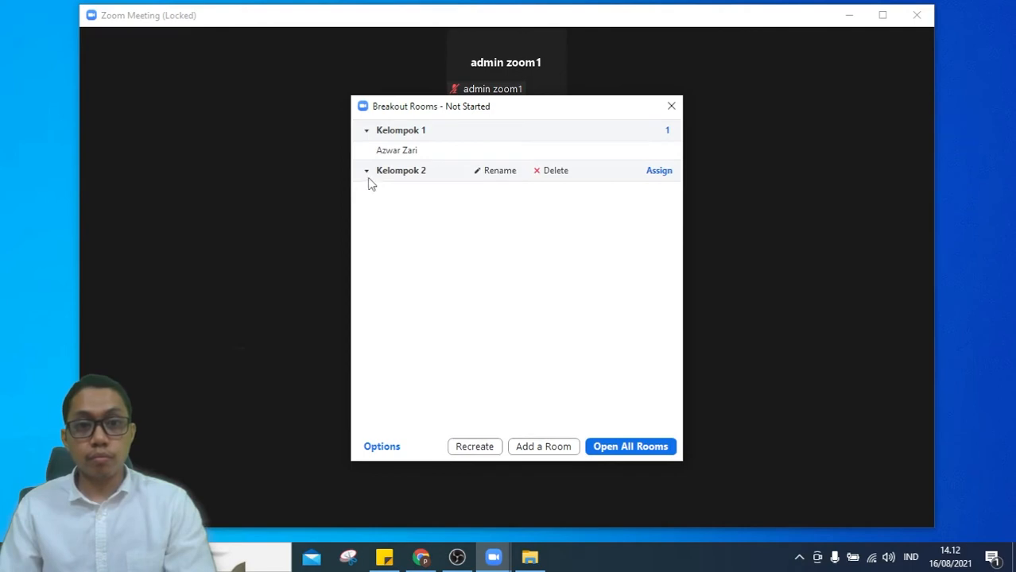
left_click(366, 130)
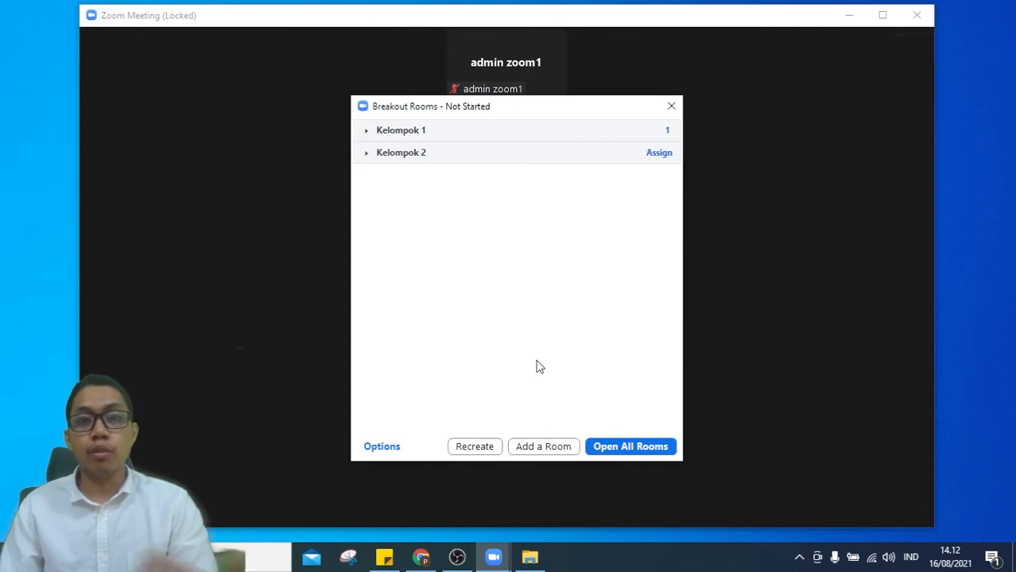
left_click(544, 448)
left_click(544, 448)
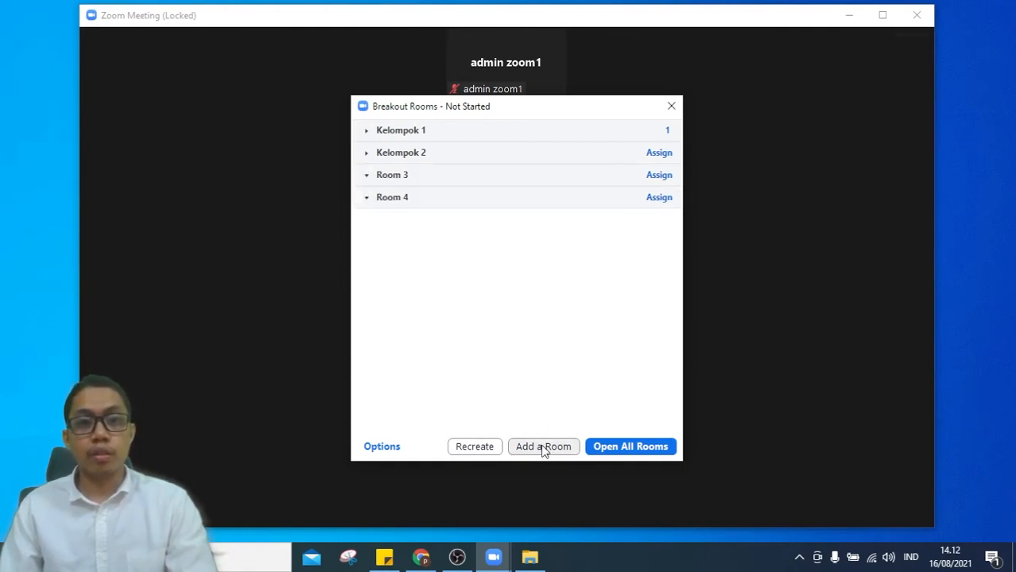
left_click(543, 448)
mouse_move(491, 218)
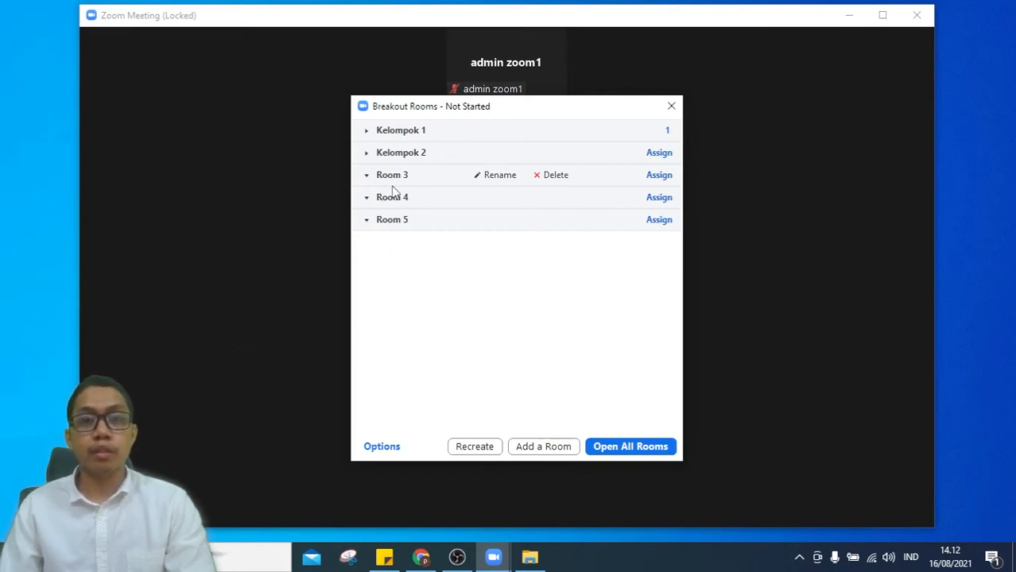
- Expand Kelompok 1 and move its participant to Kelompok 2
left_click(367, 134)
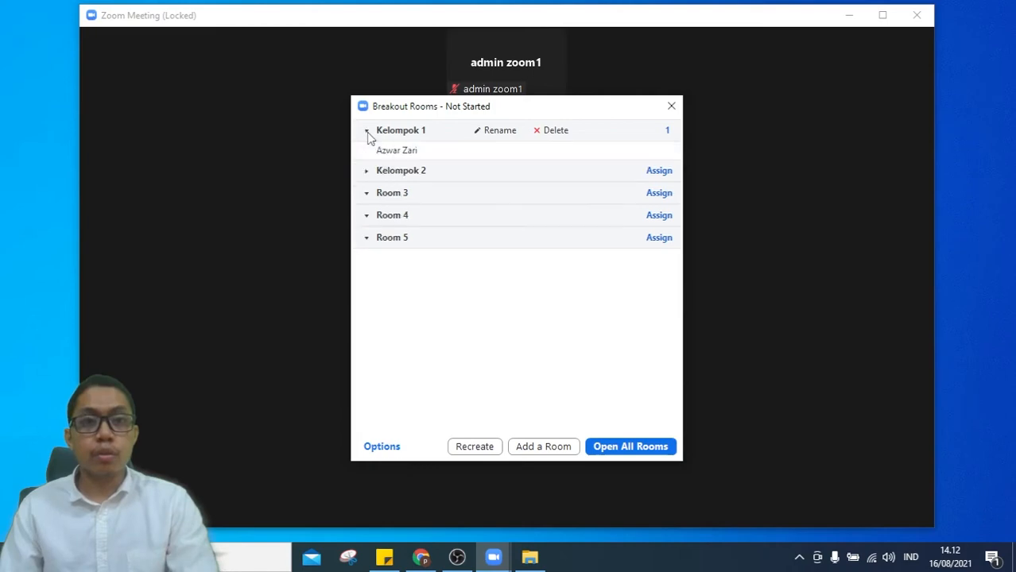
mouse_move(427, 157)
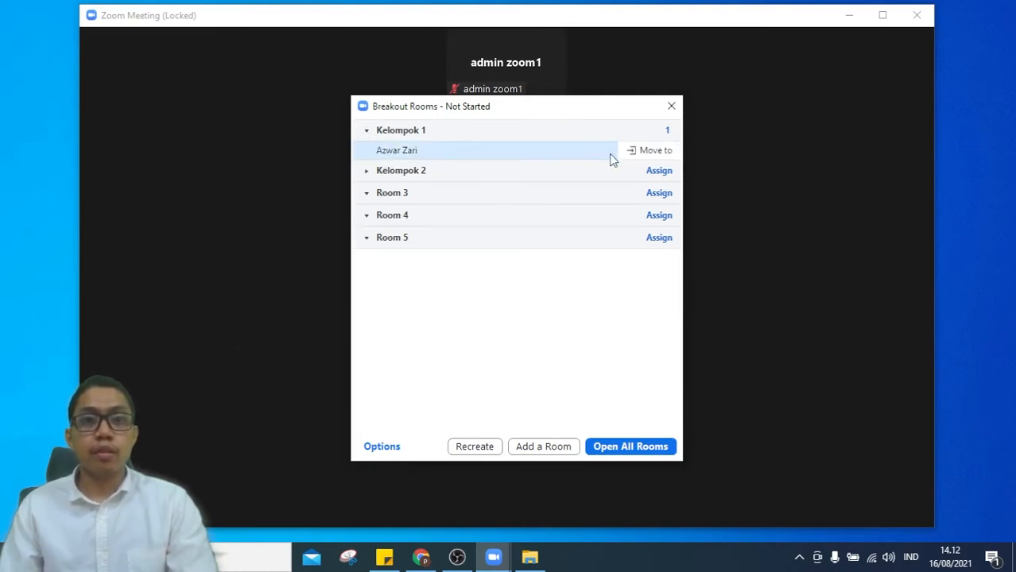
left_click(653, 155)
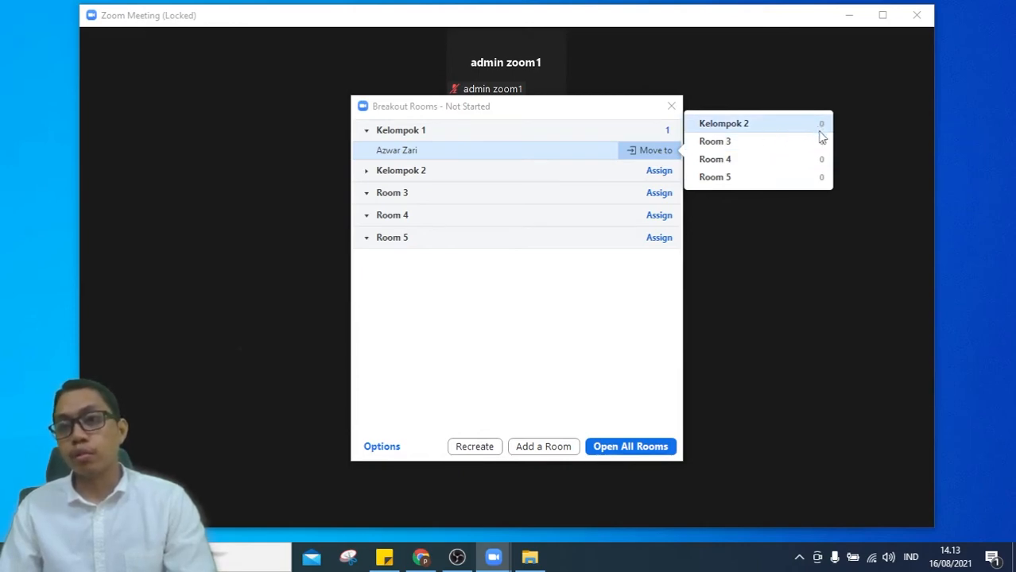
left_click(753, 128)
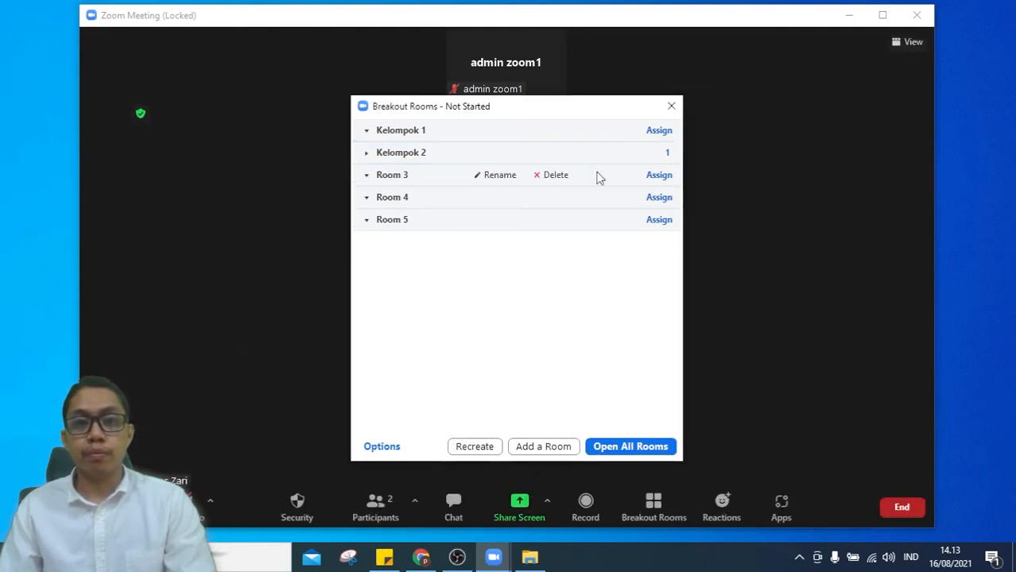
- Expand Kelompok 2 and reassign its participant to Room 3
left_click(367, 154)
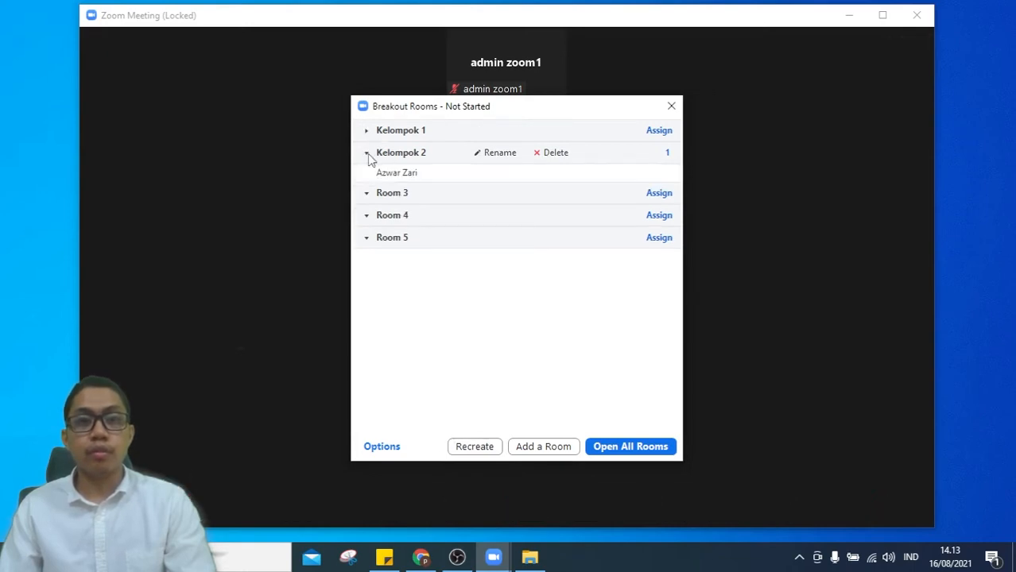
mouse_move(397, 176)
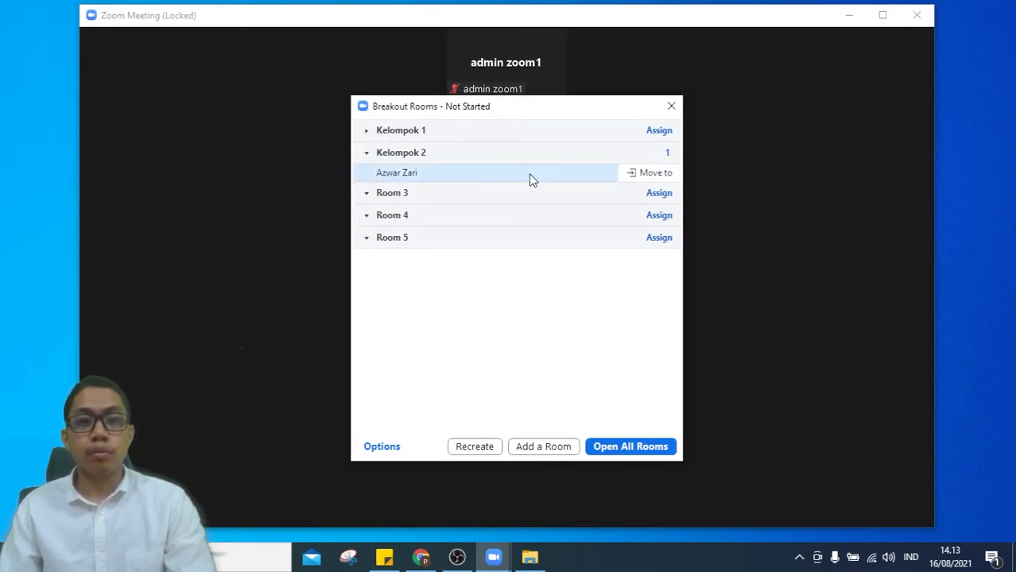
left_click(653, 178)
left_click(713, 165)
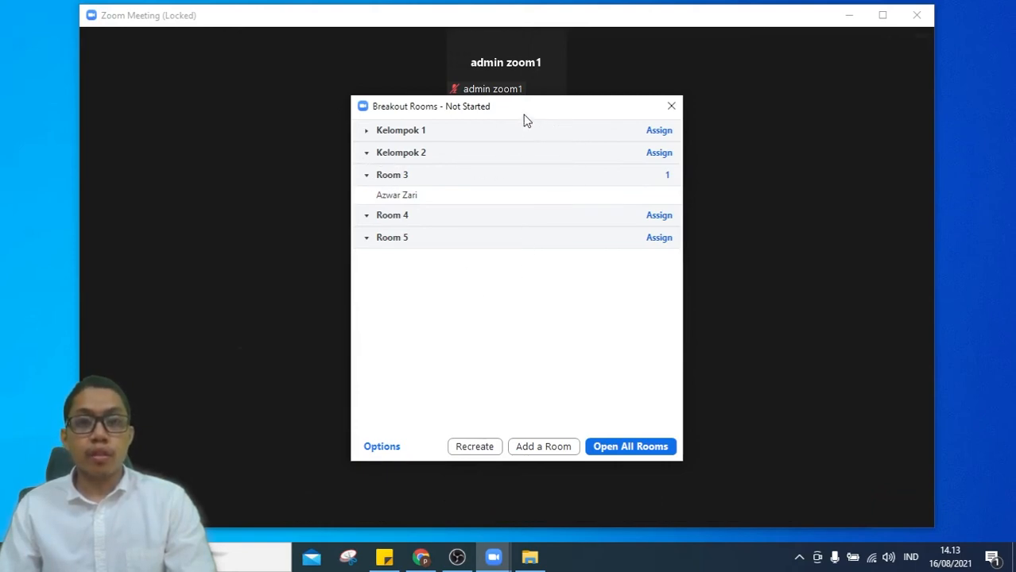
- Open all breakout rooms so the assigned participant is invited to join Room 3
mouse_move(529, 110)
left_mouse_down()
mouse_move(520, 140)
mouse_move(528, 130)
left_mouse_up()
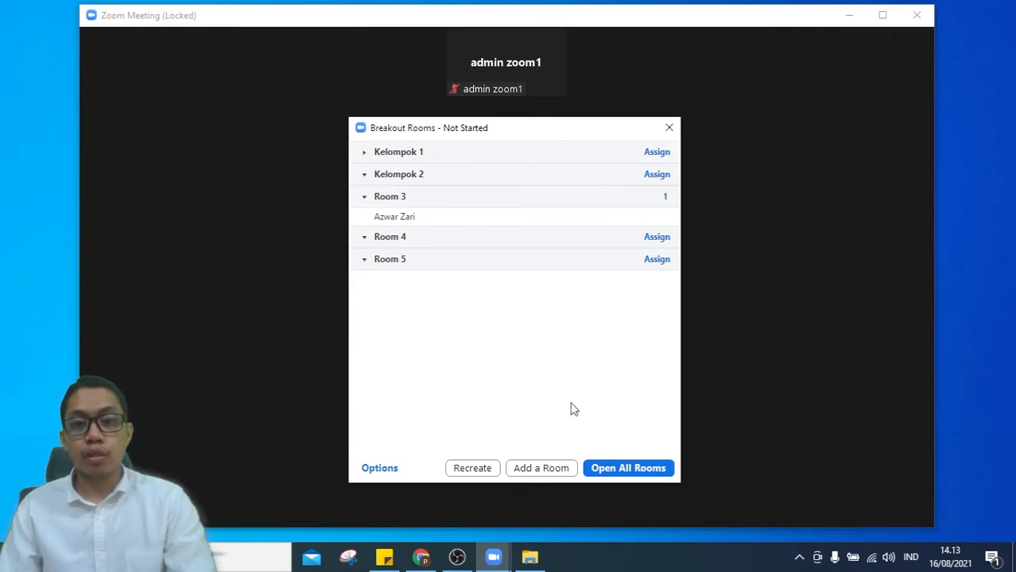
left_click(634, 471)
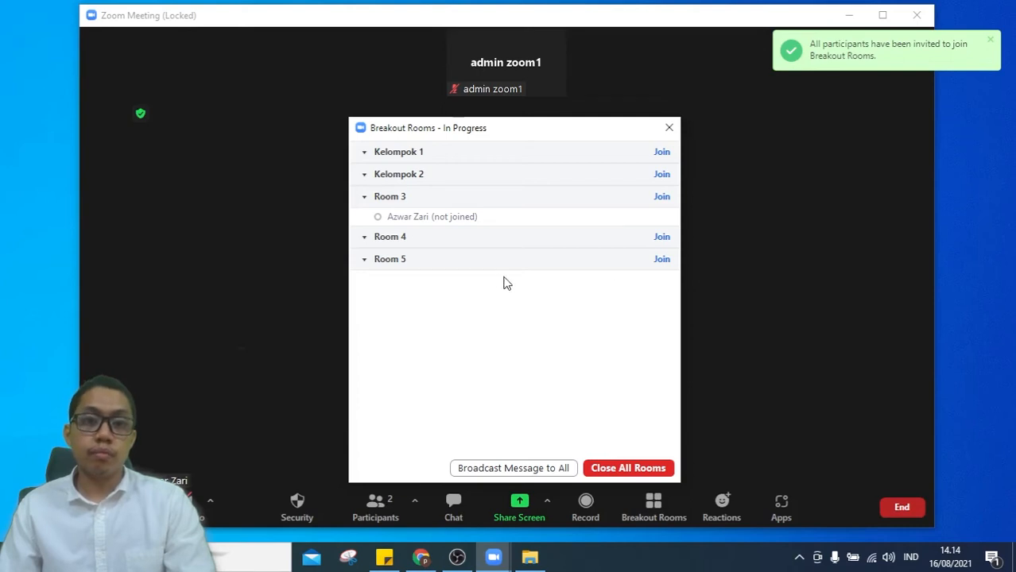
mouse_move(438, 227)
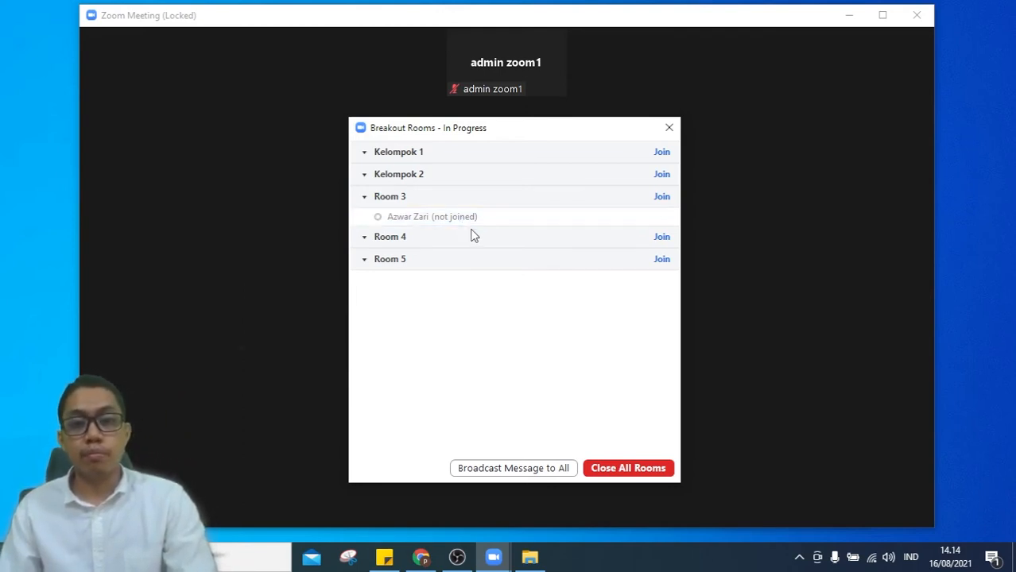
- Check the participant's join status in Room 3, then close and reopen the breakout rooms window
mouse_move(466, 216)
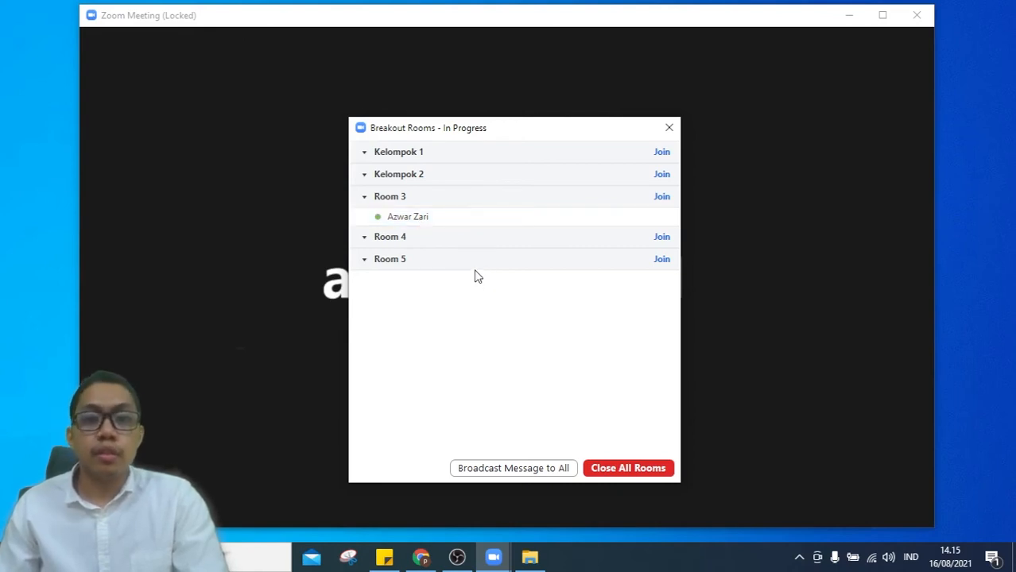
left_click(668, 129)
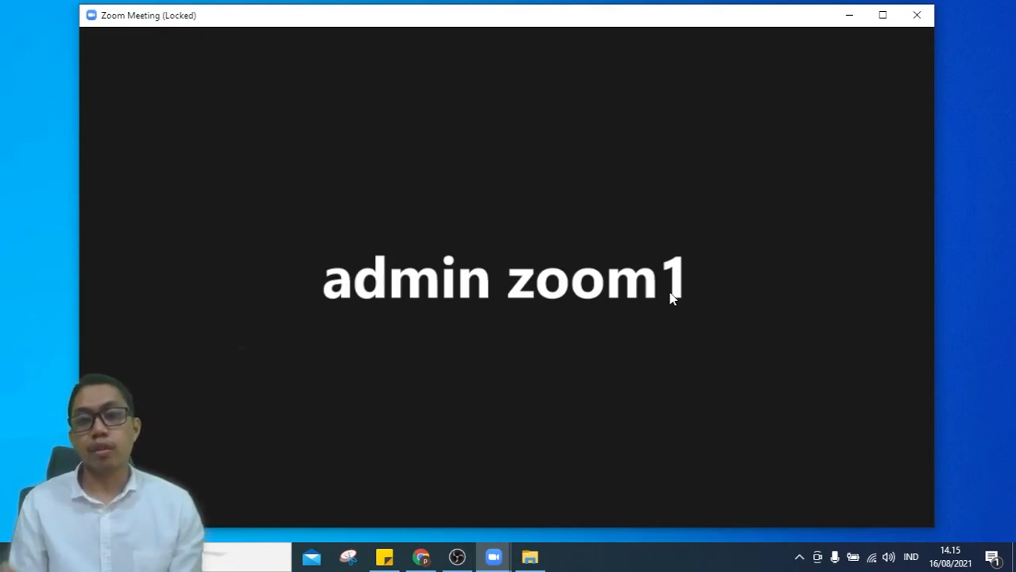
mouse_move(653, 312)
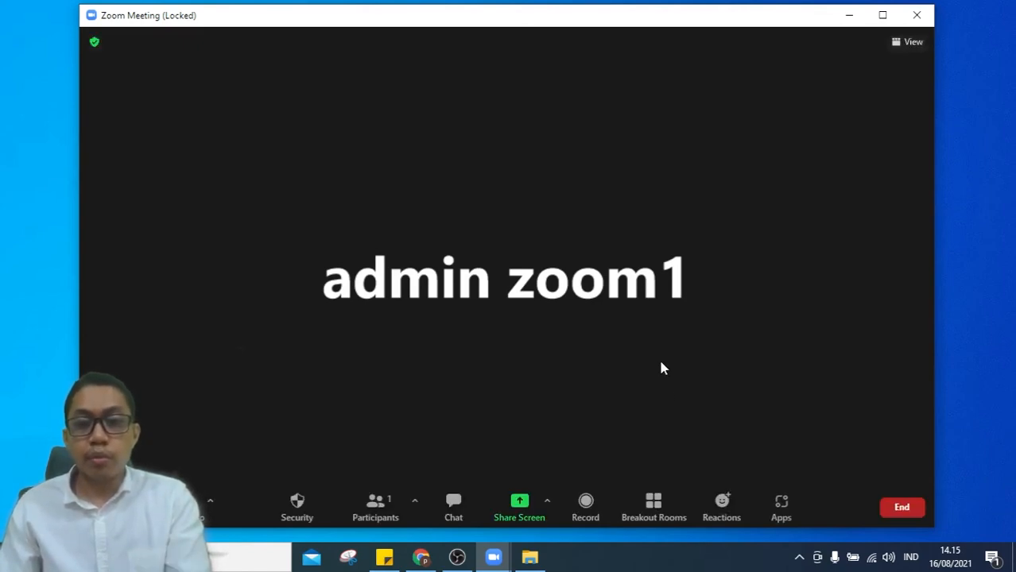
left_click(657, 512)
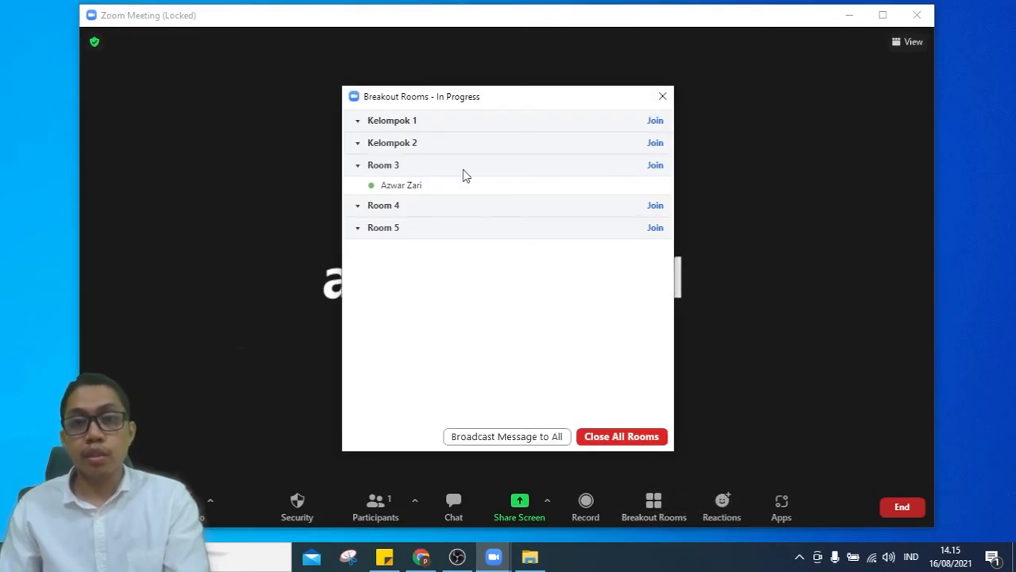
- Move the breakout rooms window aside, expand Room 3's participant list and join Room 3 as host
left_click(358, 165)
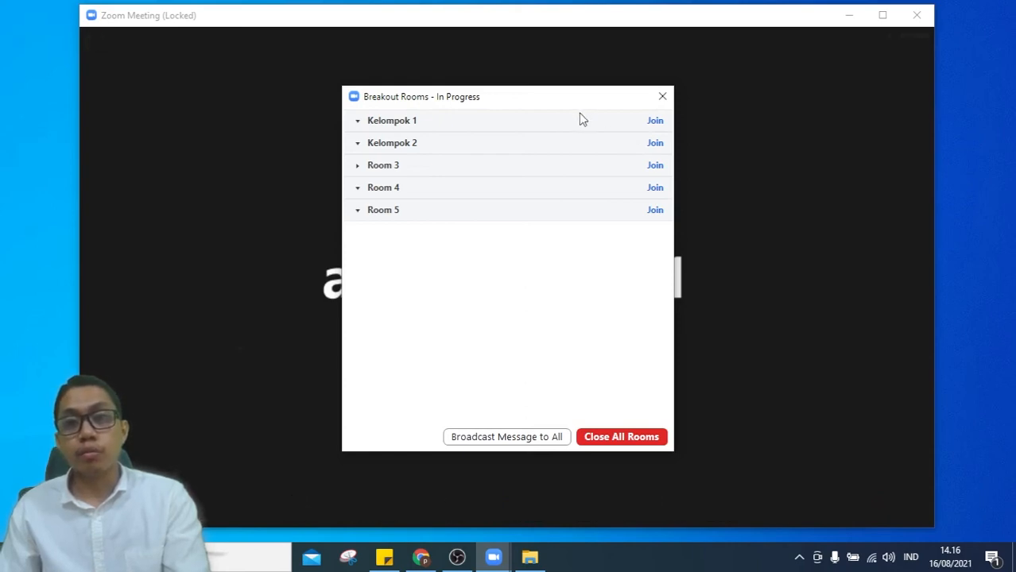
left_click_drag(553, 99, 270, 74)
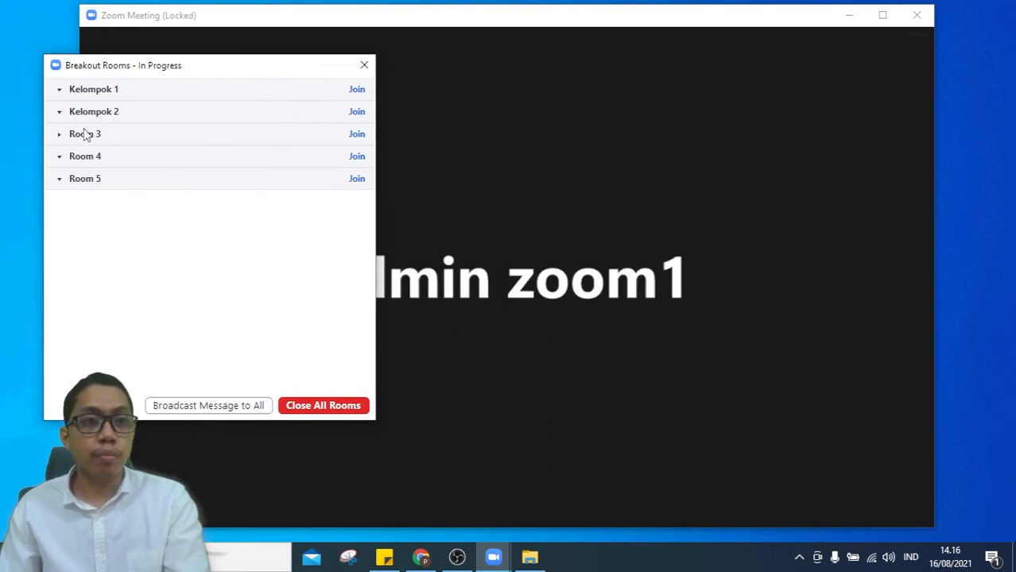
left_click(59, 137)
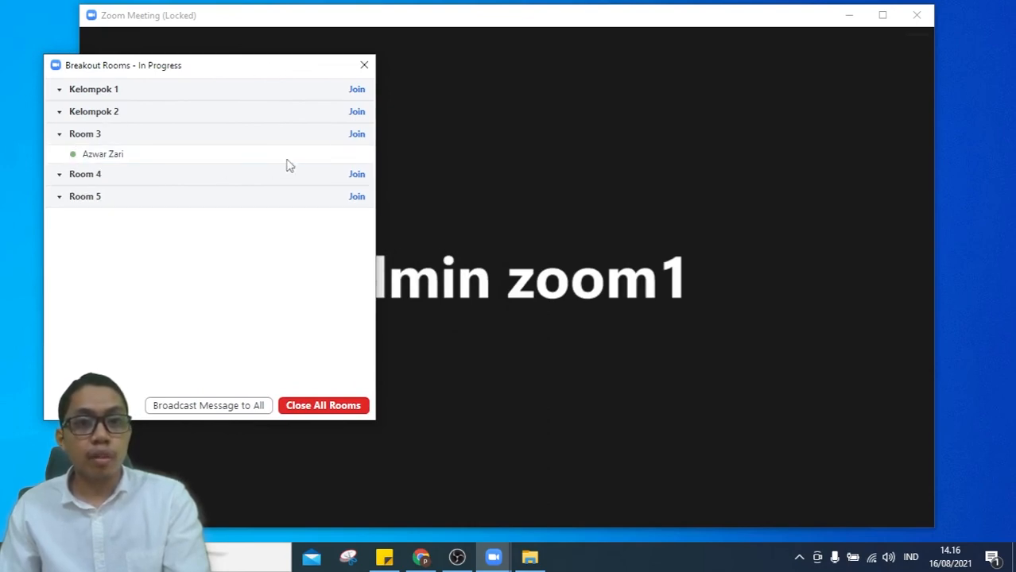
left_click(357, 135)
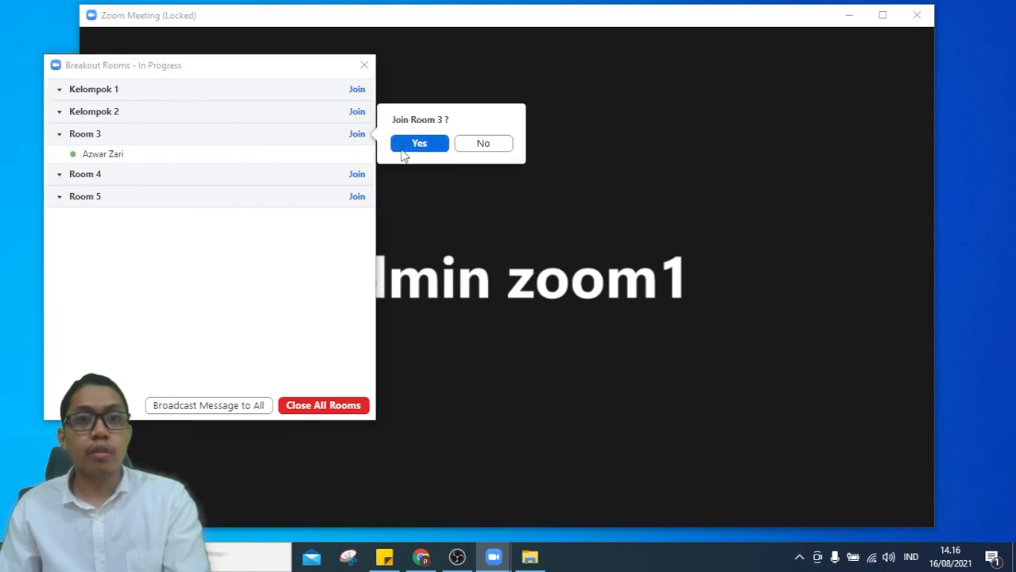
left_click(419, 143)
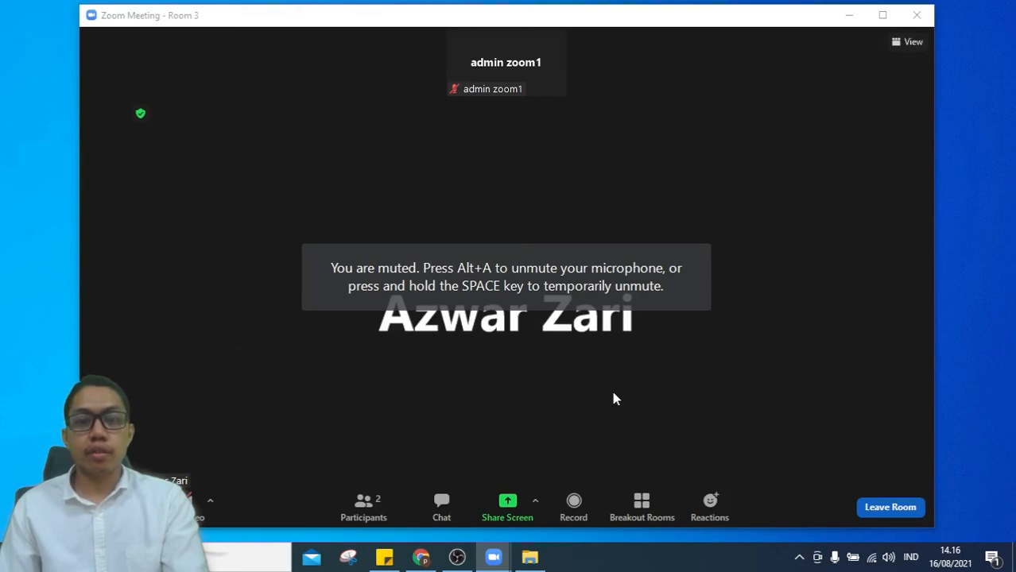
- Show the participant list inside Room 3, review who is in the room and hide the list
left_click(364, 505)
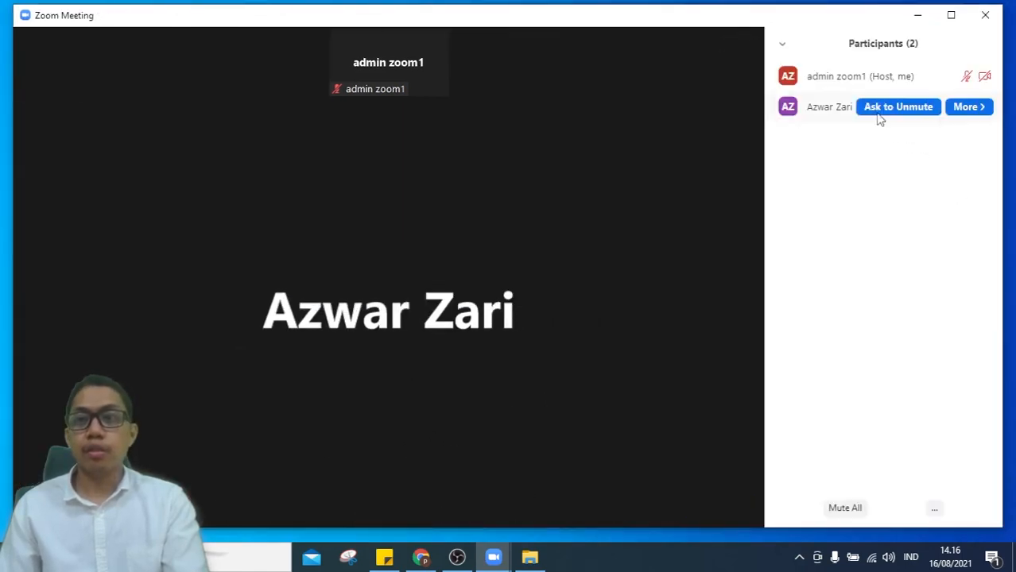
mouse_move(812, 107)
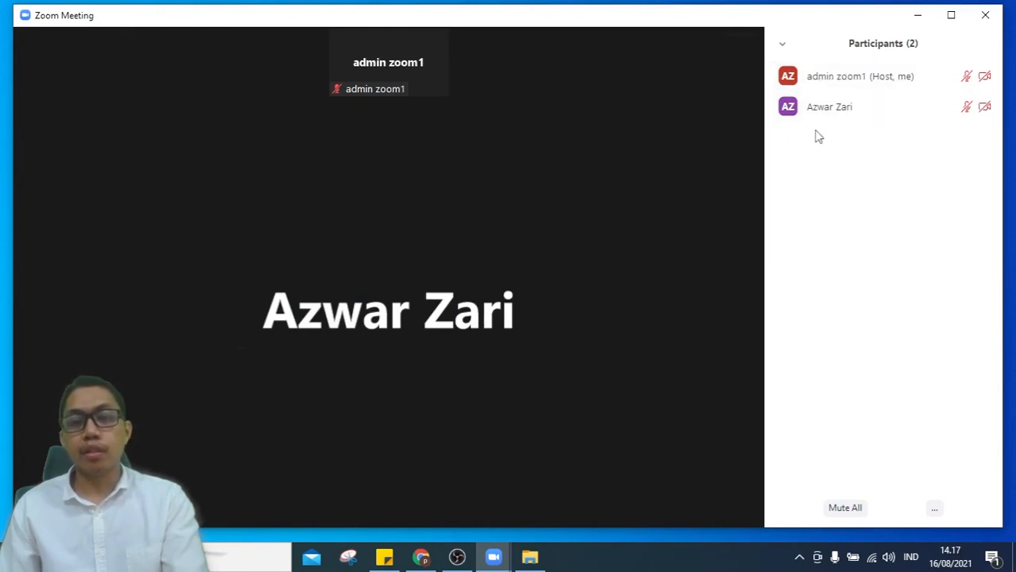
mouse_move(830, 84)
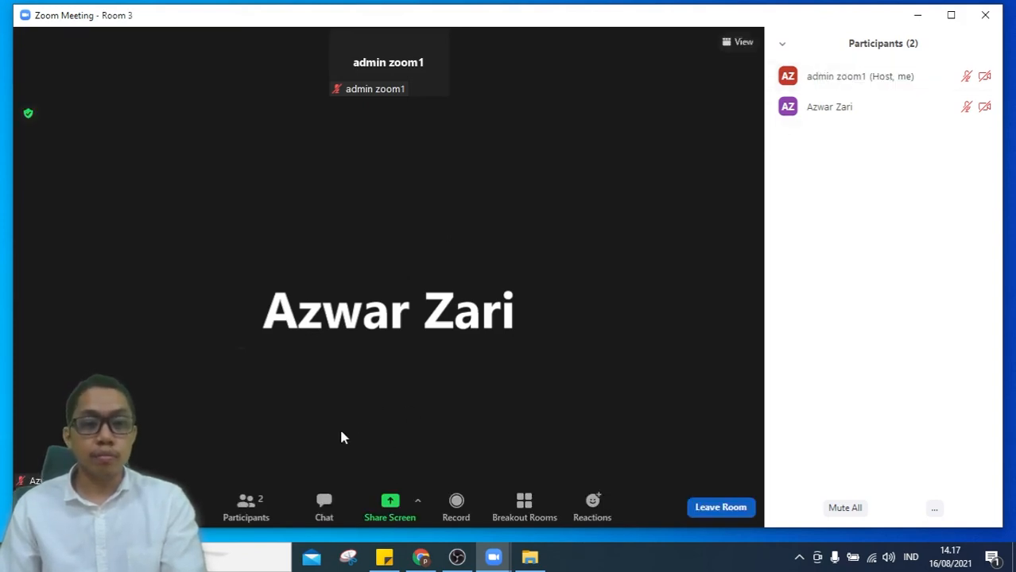
left_click(249, 506)
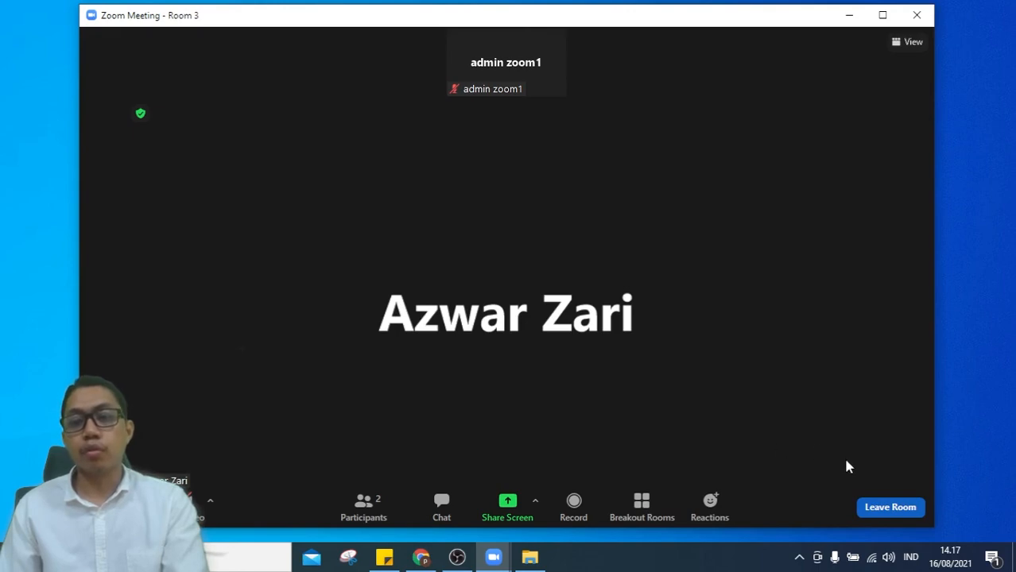
- Leave the Room 3 breakout room and return to the main session without leaving the meeting
left_click(895, 509)
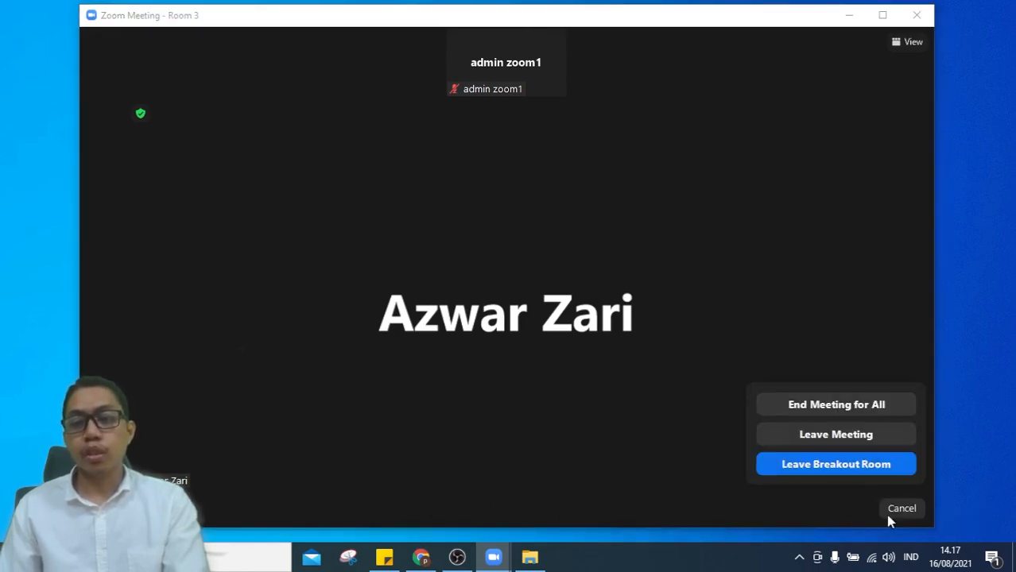
left_click(861, 469)
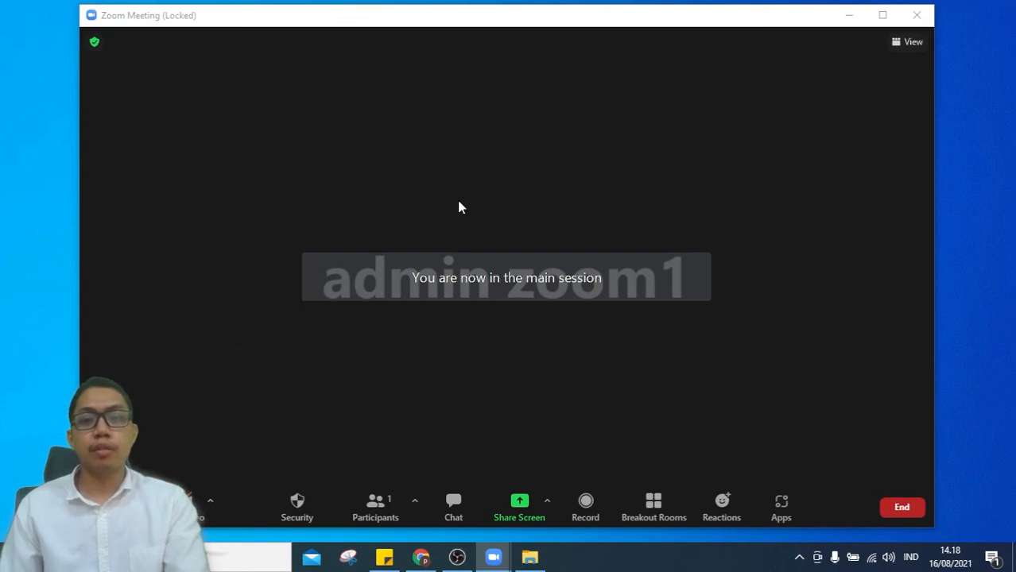
- Check the running breakout rooms from the main session and close all rooms
left_click(656, 503)
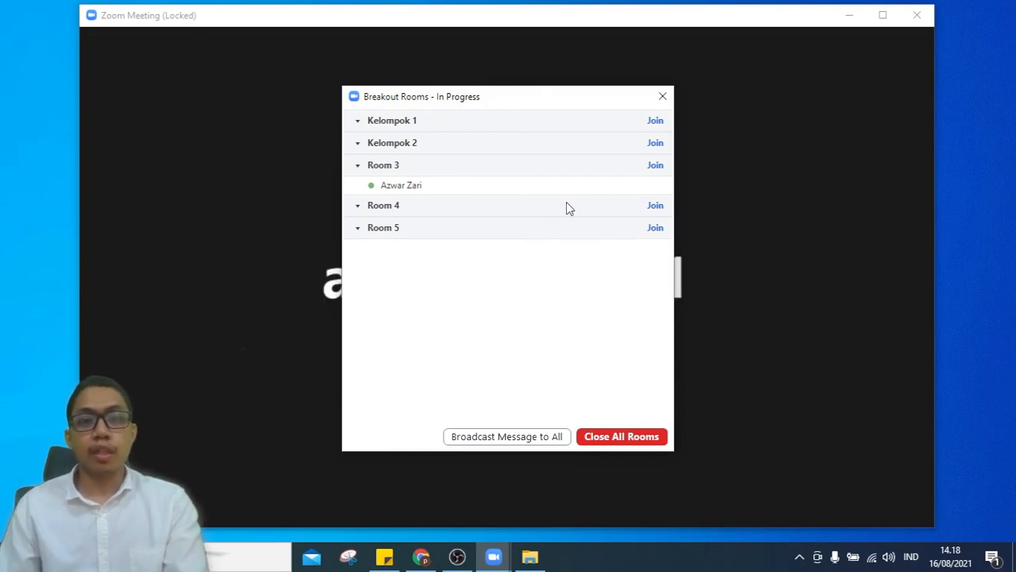
left_click(663, 97)
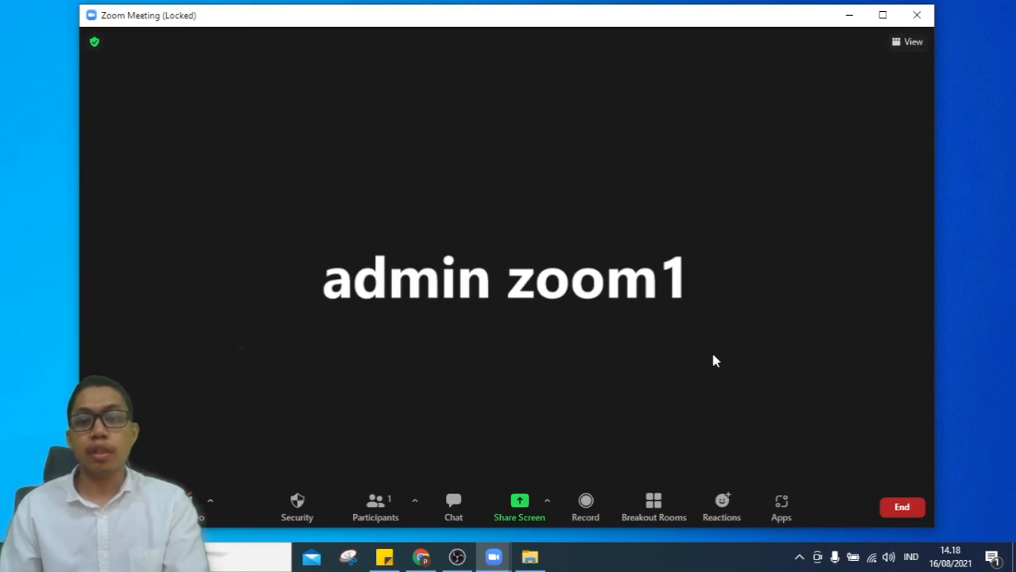
left_click(654, 507)
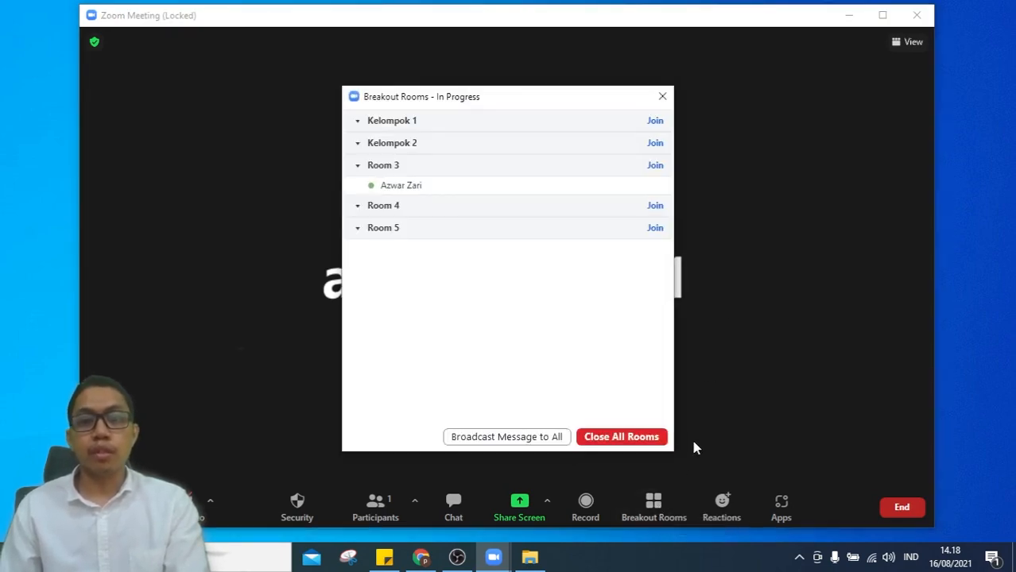
left_click(629, 442)
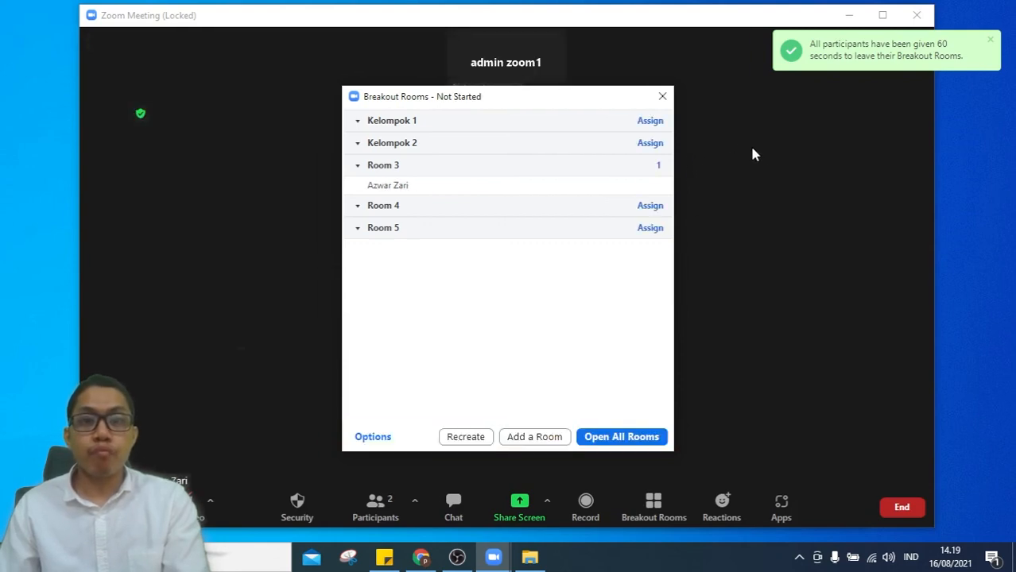
- Review the assignment in Room 3, close the breakout rooms window and show the main session's participant list
mouse_move(490, 231)
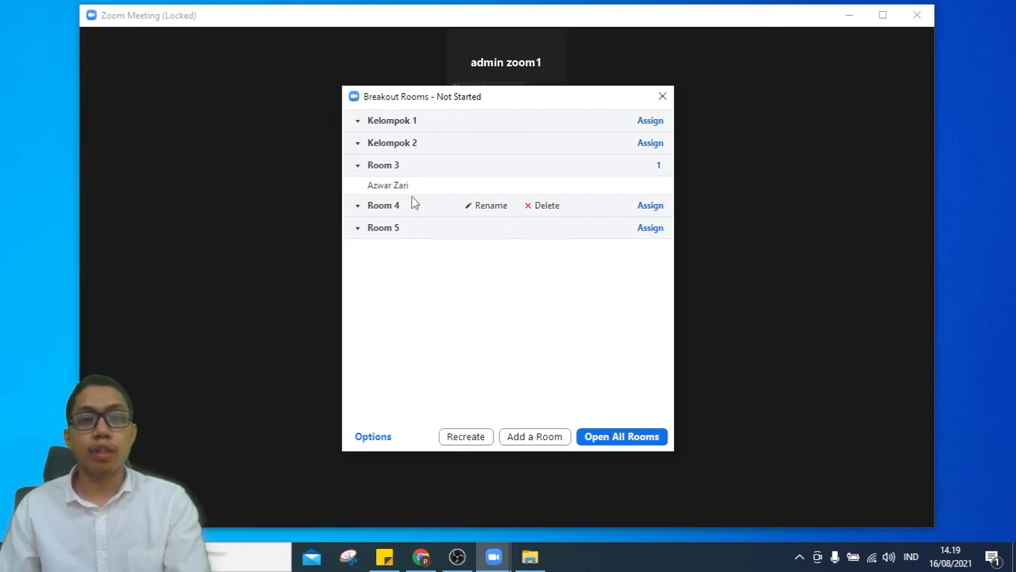
mouse_move(375, 188)
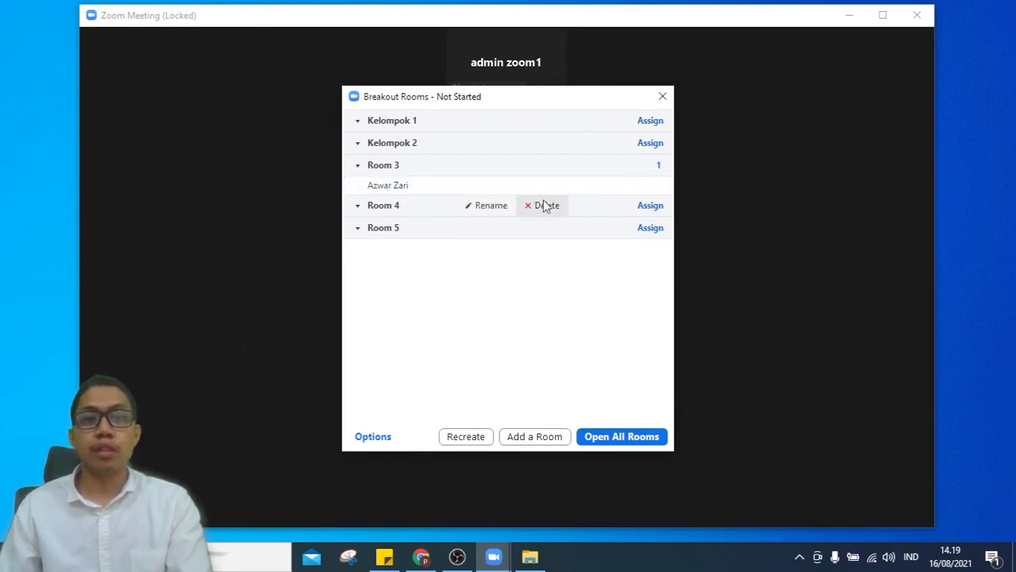
left_click(663, 97)
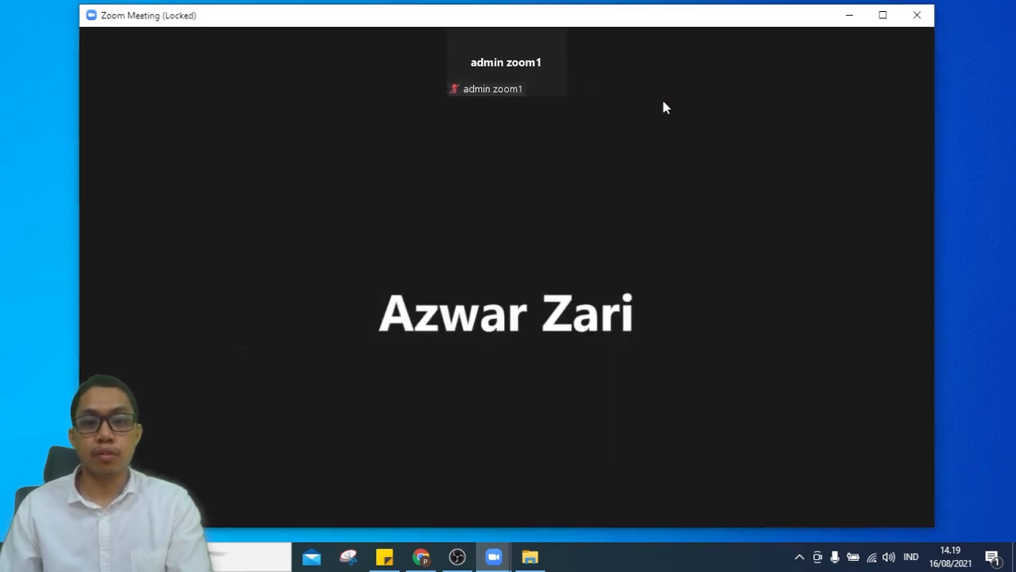
left_click(375, 507)
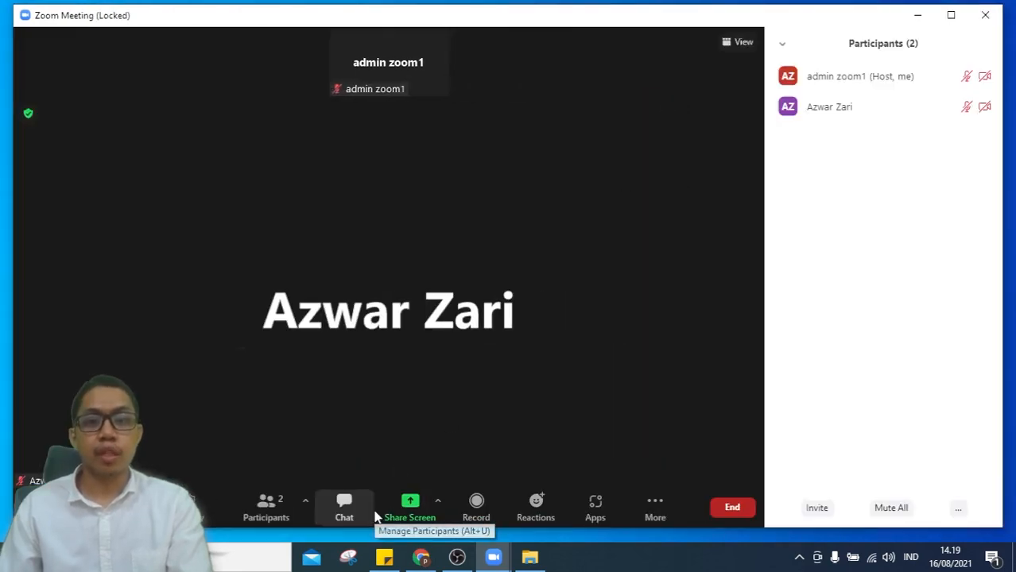